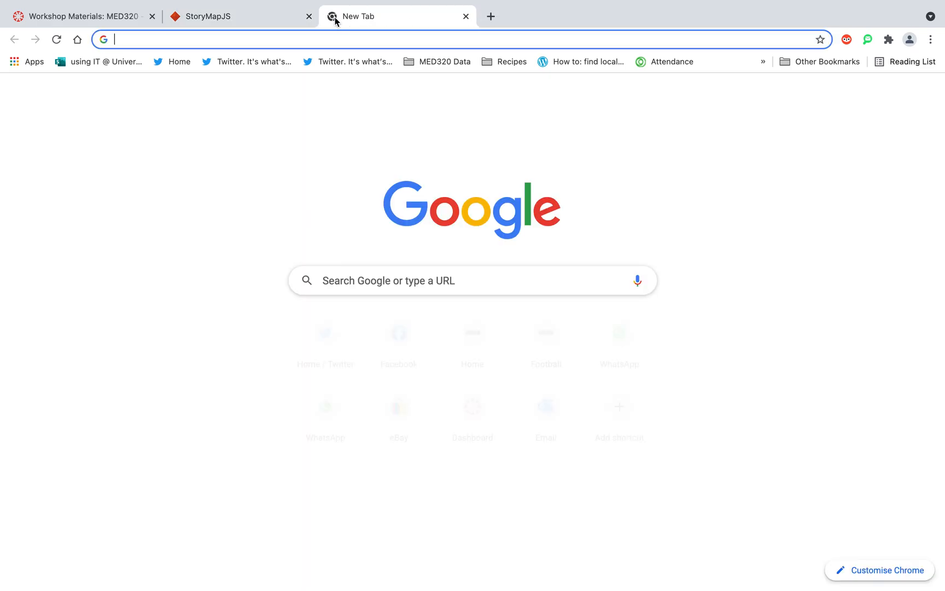
Search Google for "storymap" and look through the results.
key("Return")
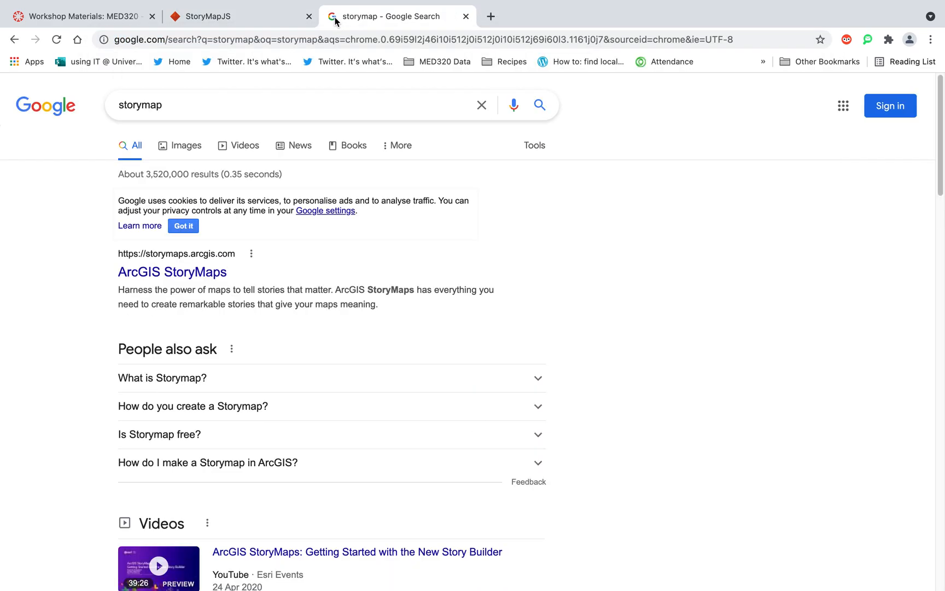
left_click_drag(941, 144, 897, 158)
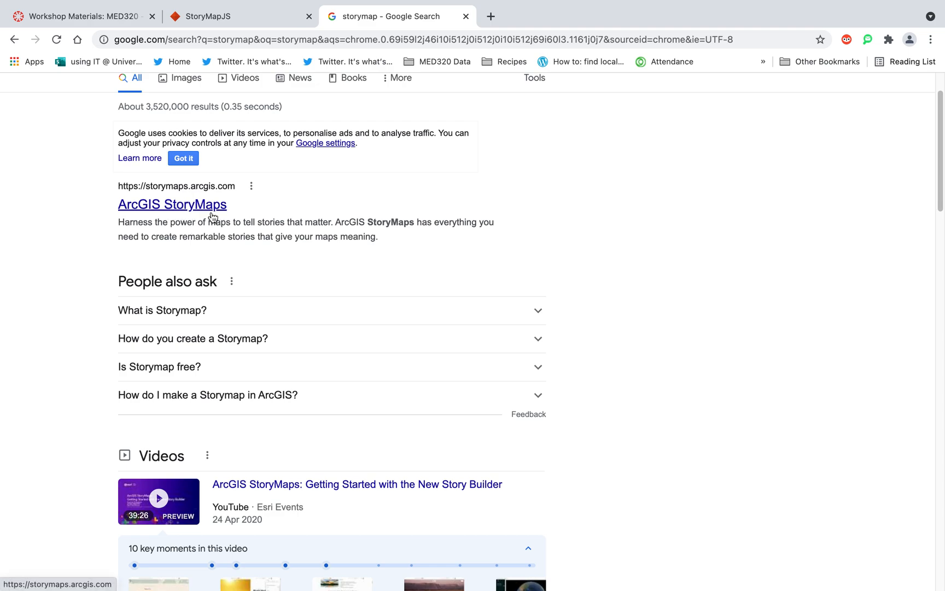
Switch to the StoryMapJS site, look at the sign-in page for making a StoryMap, and return to the home page.
left_click(252, 22)
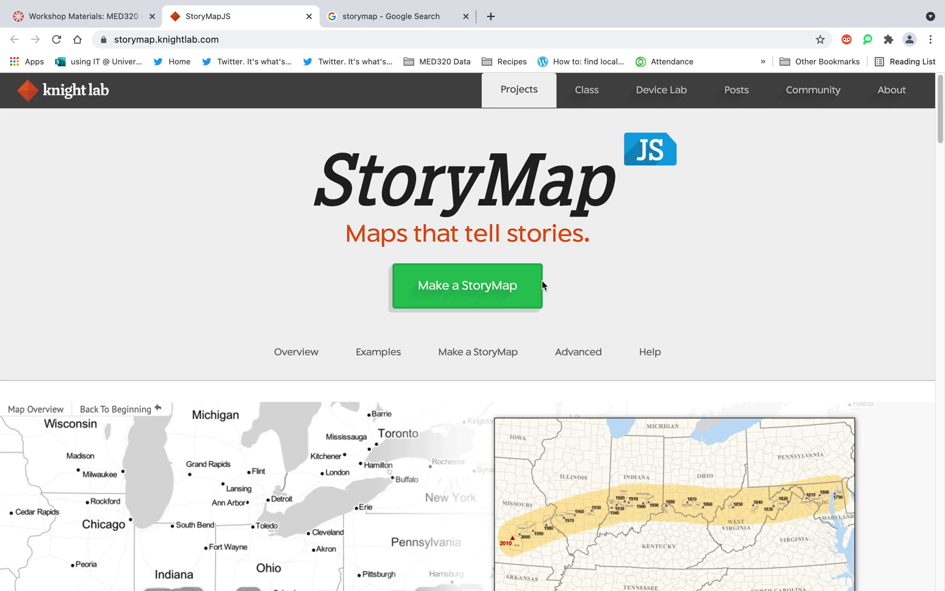
left_click(477, 296)
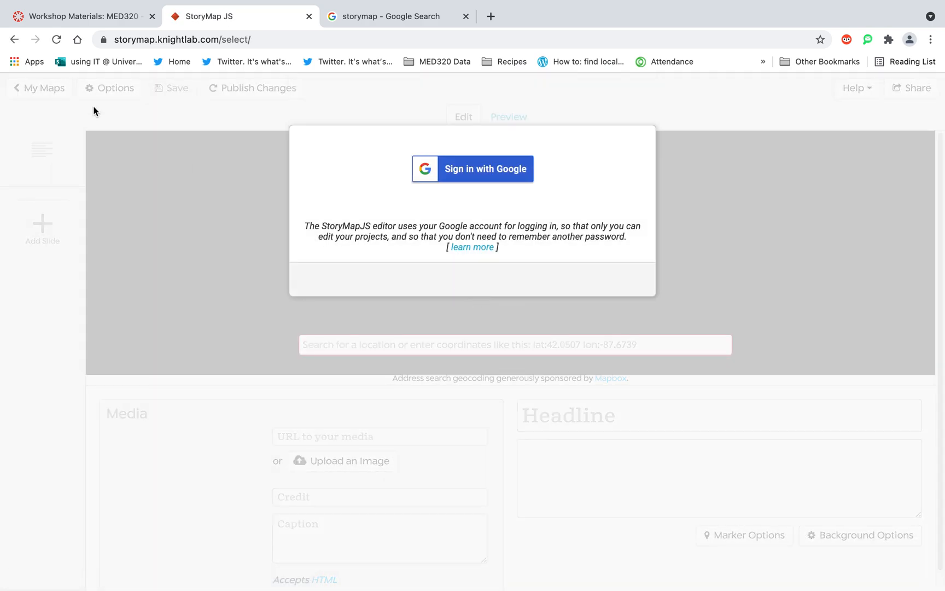
left_click(14, 40)
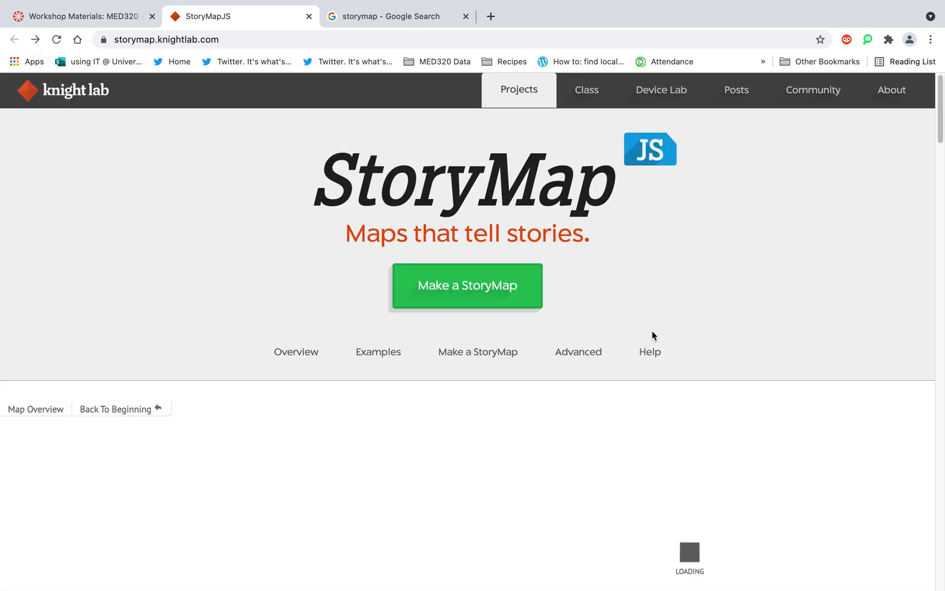
Step through the sample US Westward Expansion story map on the home page, from its title slide to the 1850 slide.
left_click_drag(941, 118, 941, 154)
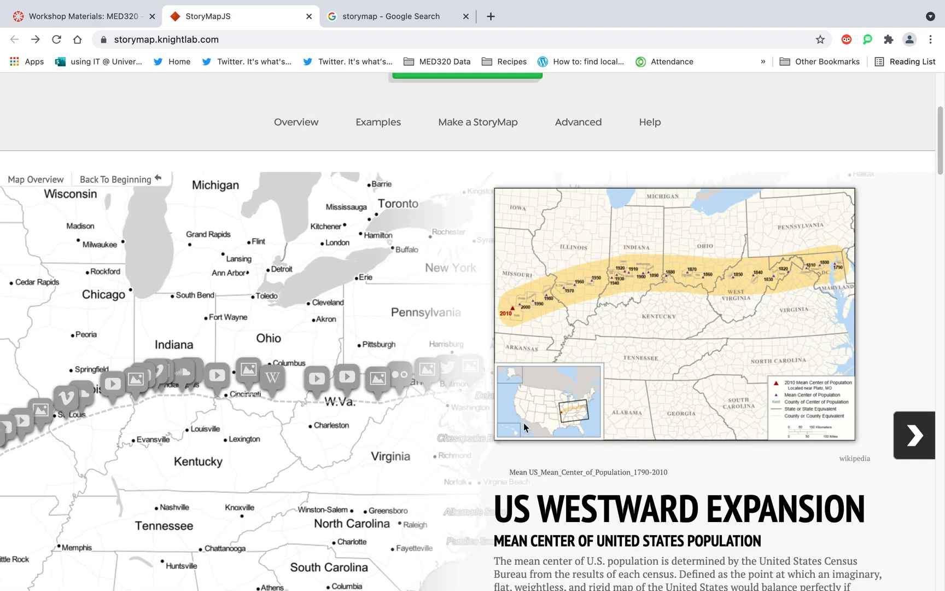
left_click(912, 450)
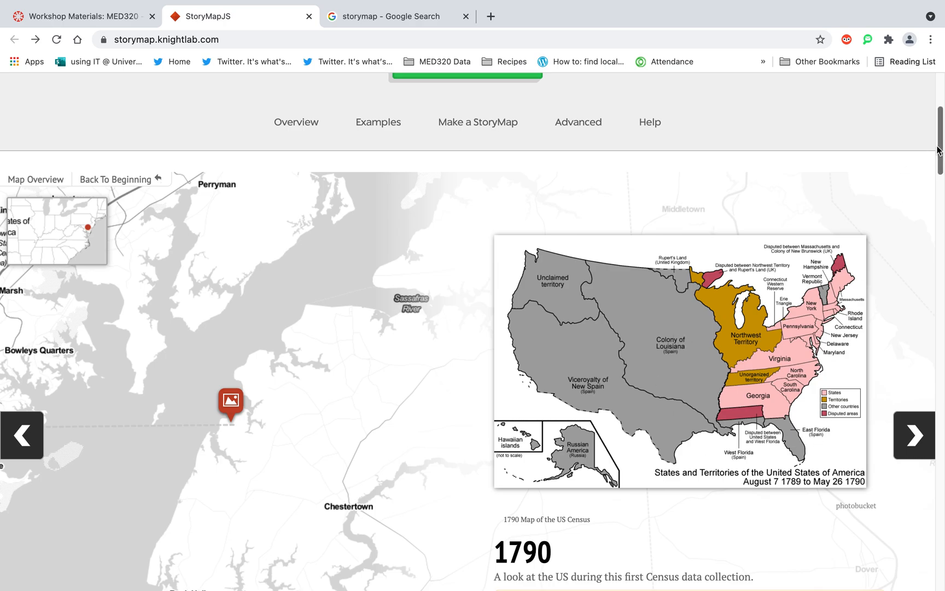
left_click_drag(939, 149, 939, 191)
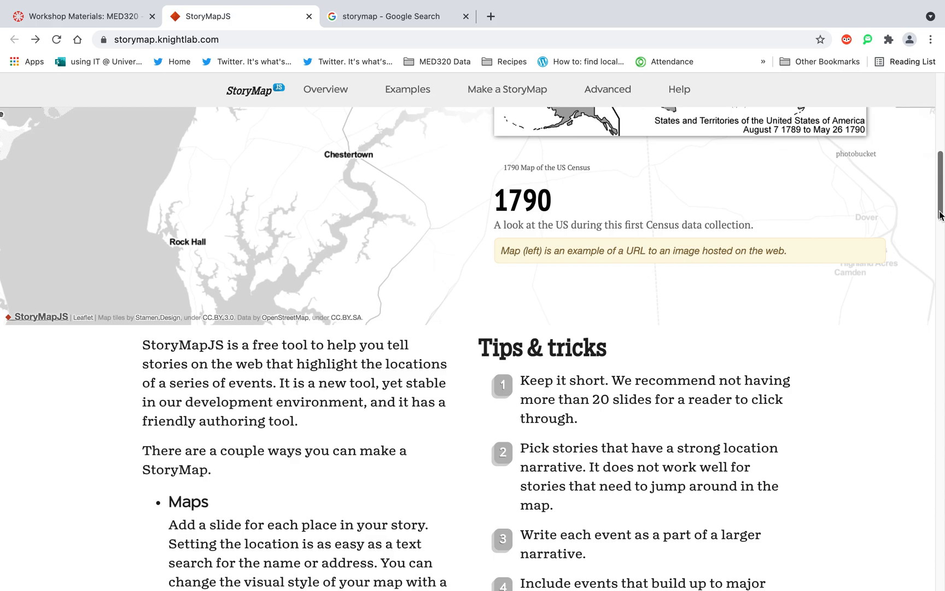
left_click_drag(939, 212, 930, 176)
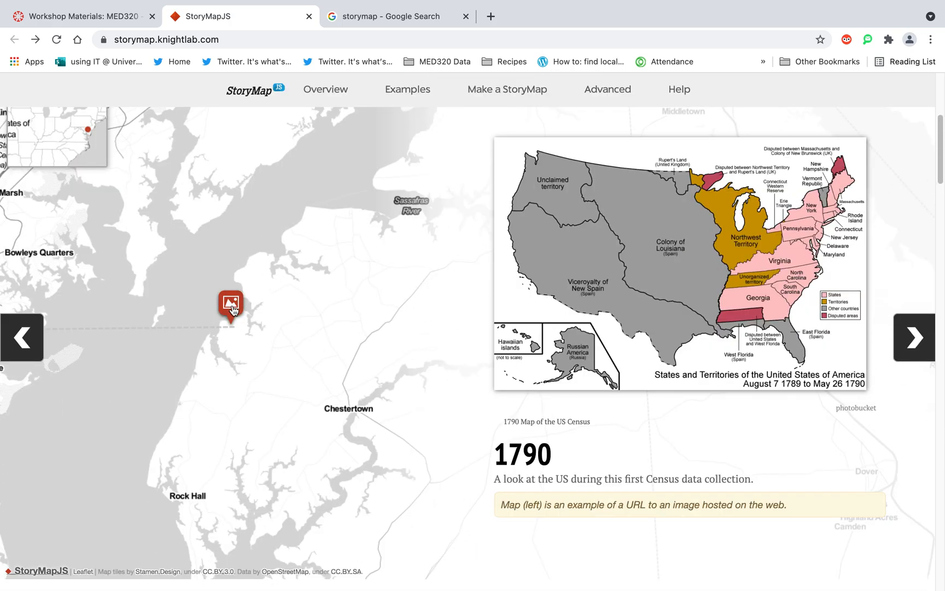
left_click(917, 337)
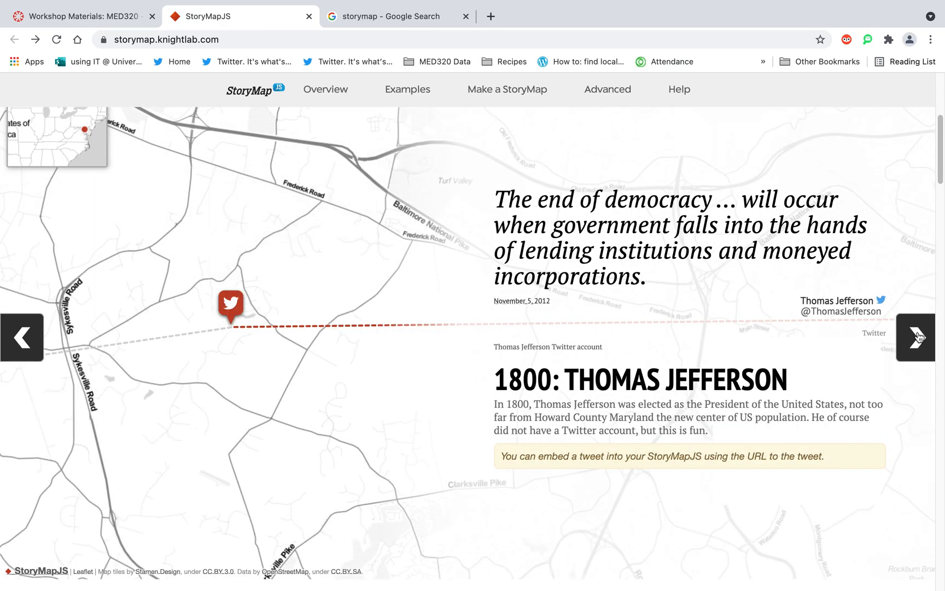
left_click(917, 336)
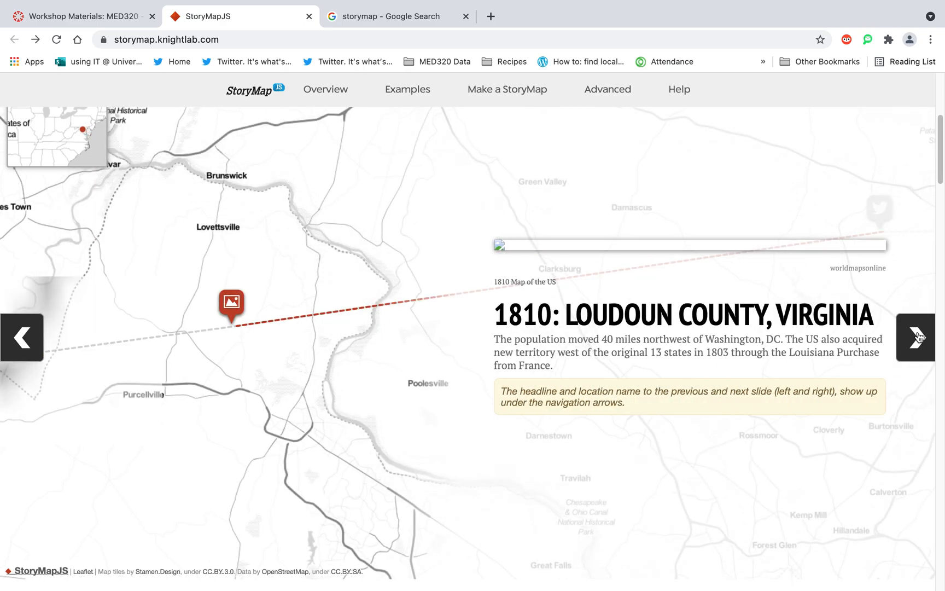
left_click(917, 337)
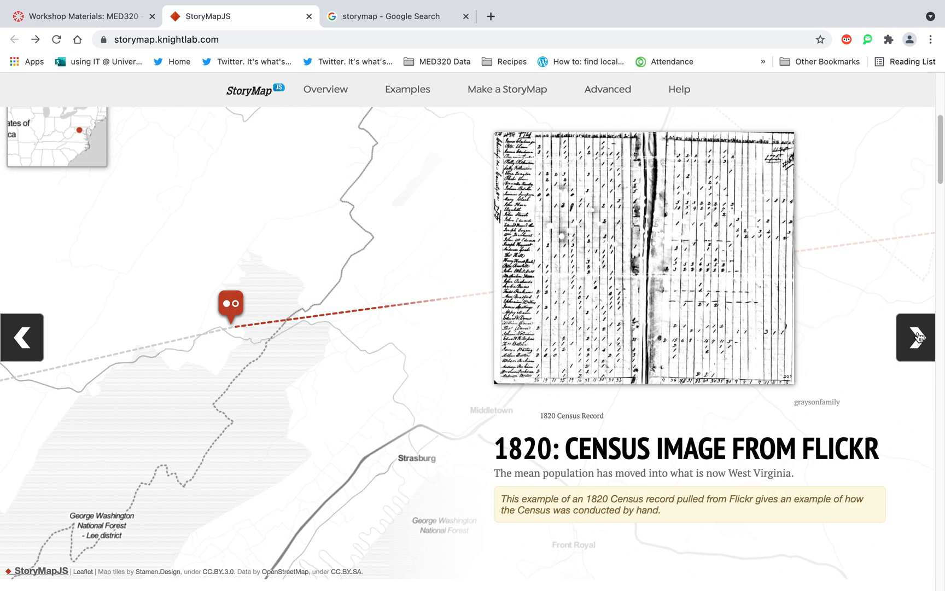
left_click(917, 336)
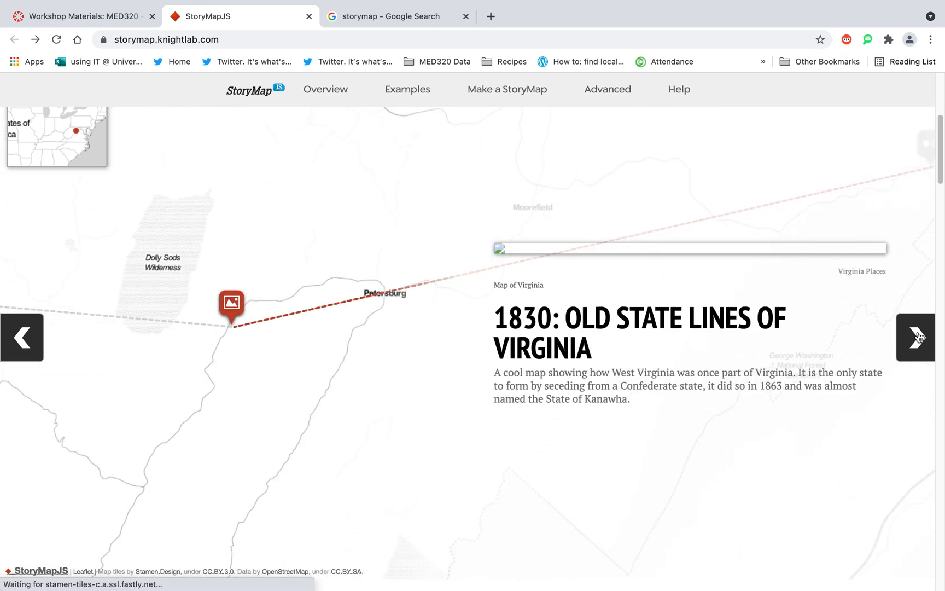
left_click(917, 337)
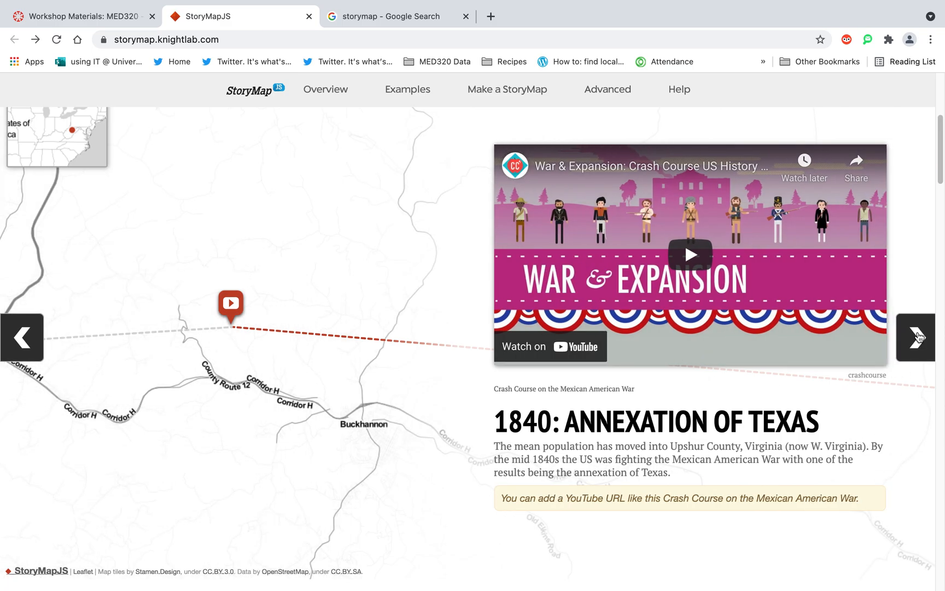
left_click(917, 336)
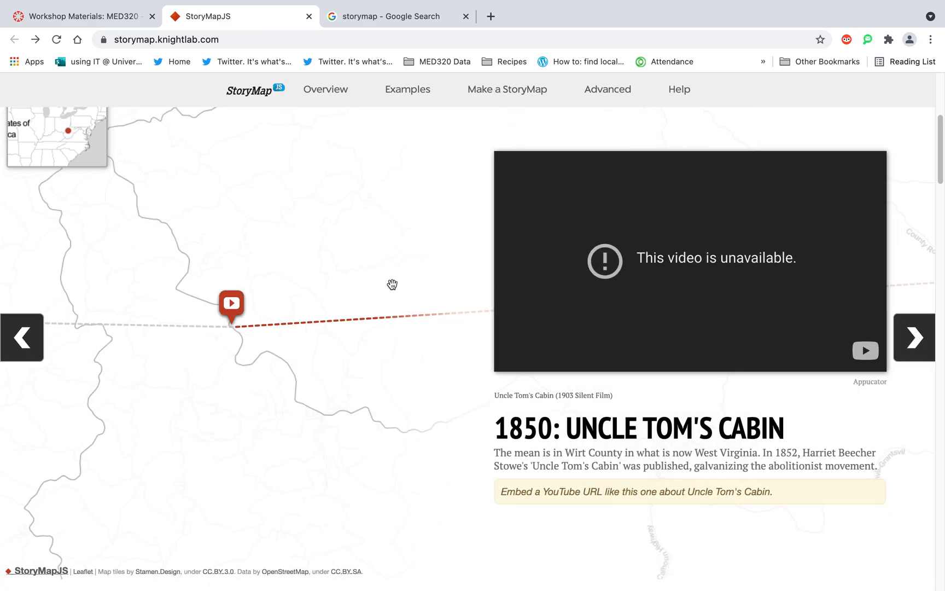
Reload the StoryMapJS home page and return to its beginning.
left_click(229, 39)
key("Return")
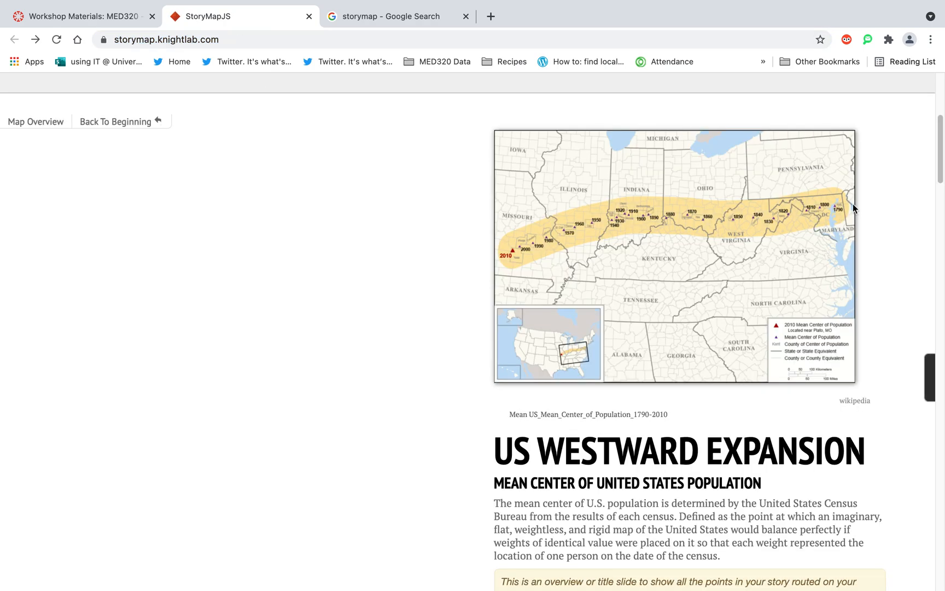
left_click_drag(940, 174, 937, 99)
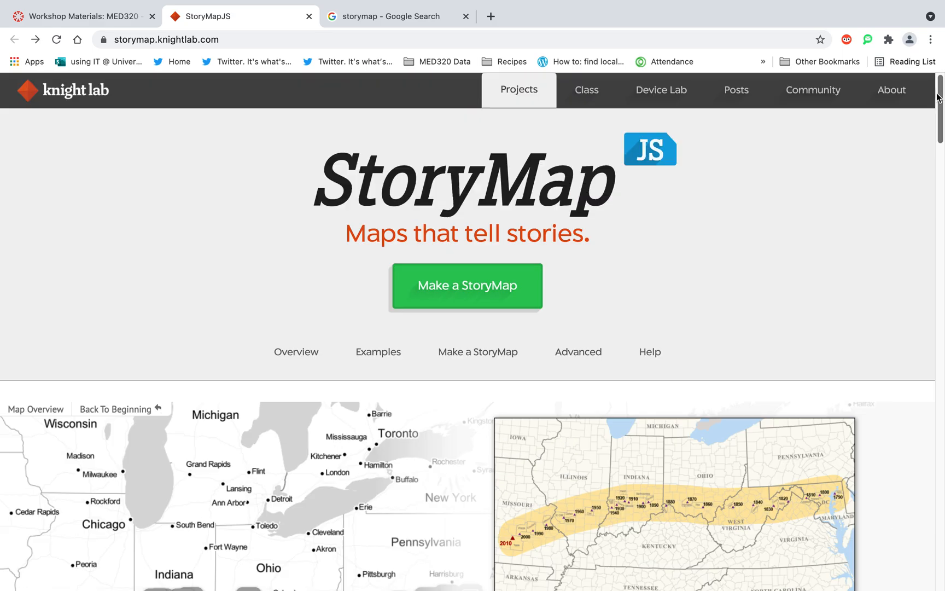
Start making a StoryMap and sign in with the listed Google account by entering the account password.
left_click(487, 291)
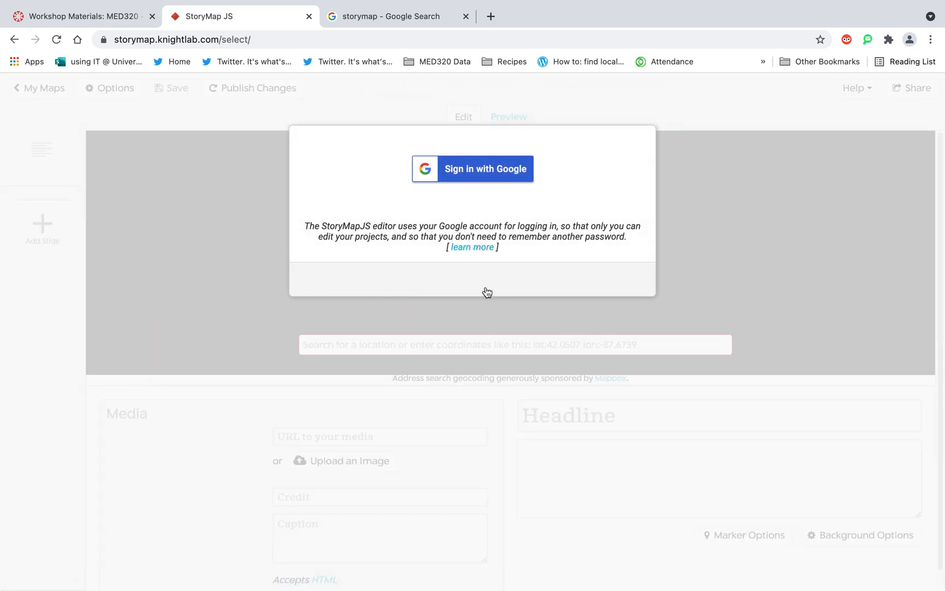
left_click(461, 170)
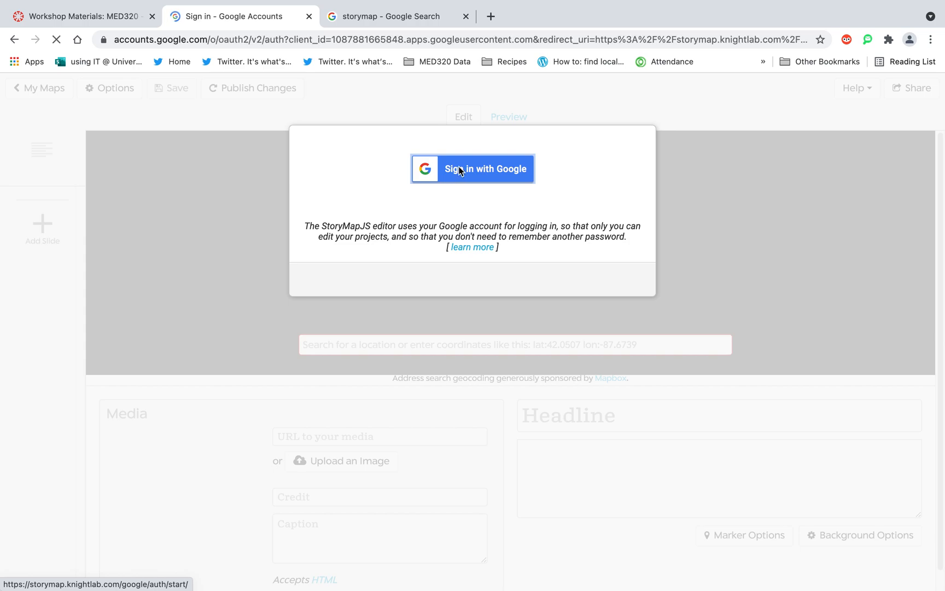
left_click(435, 296)
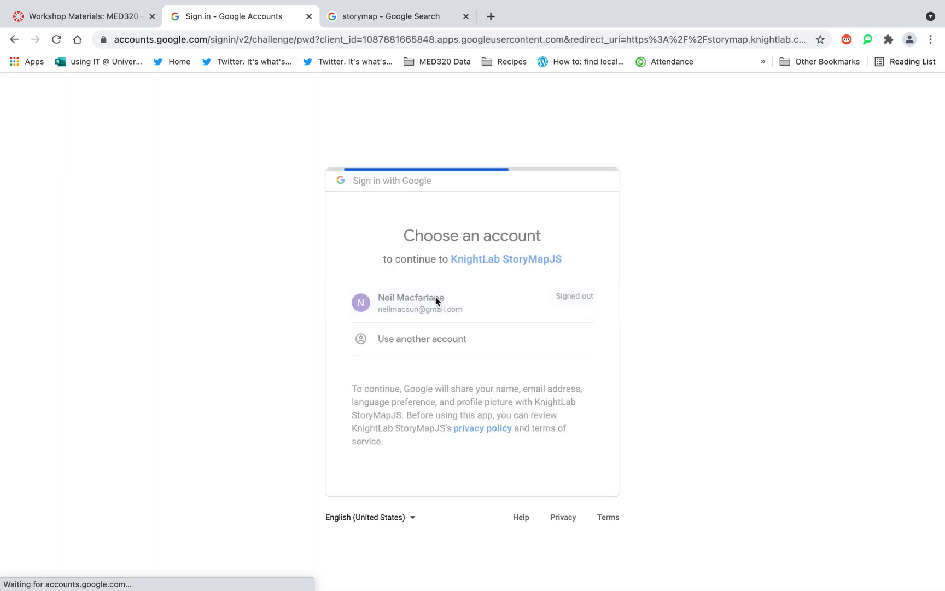
type("••••")
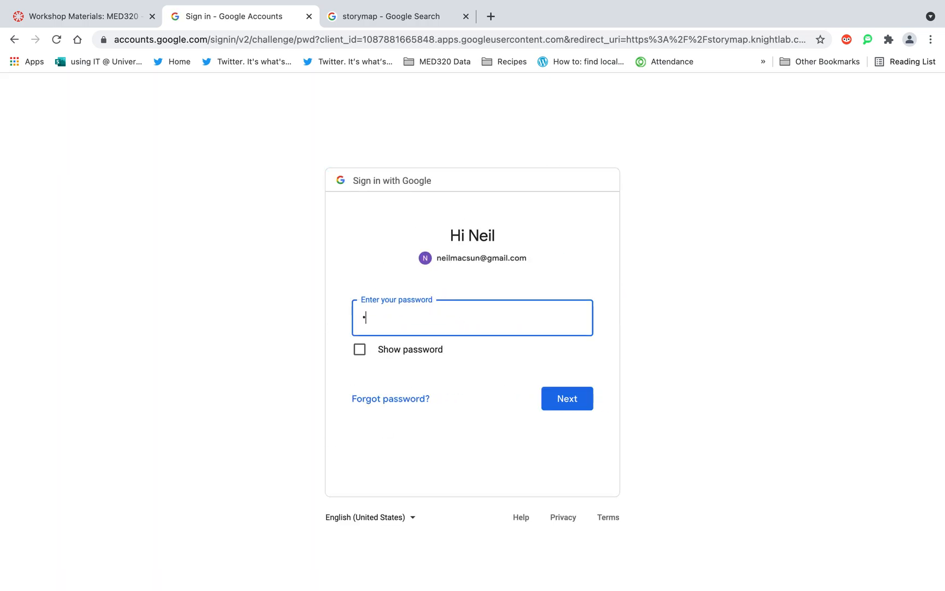
type("••••")
key("Return")
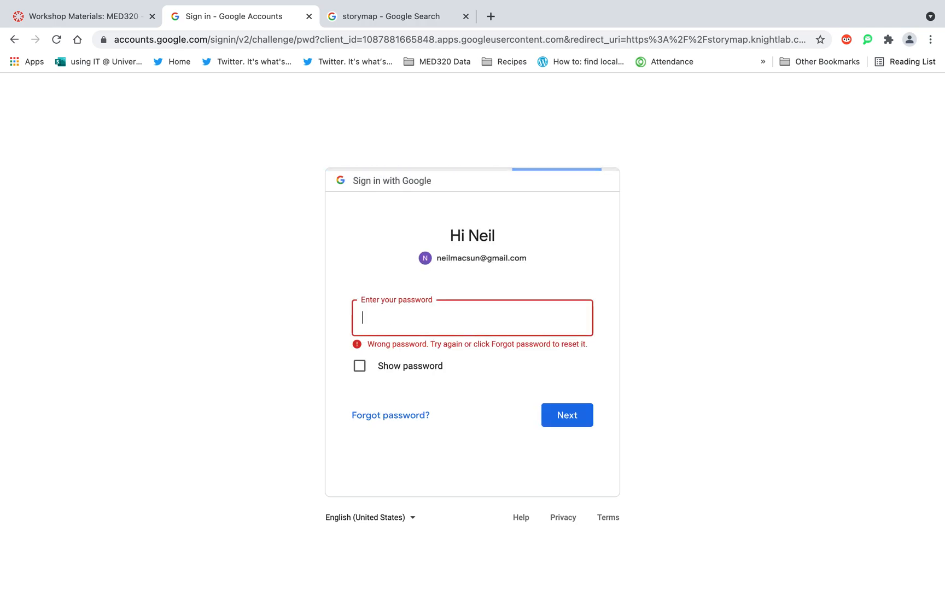
type("••••••••••")
key("Return")
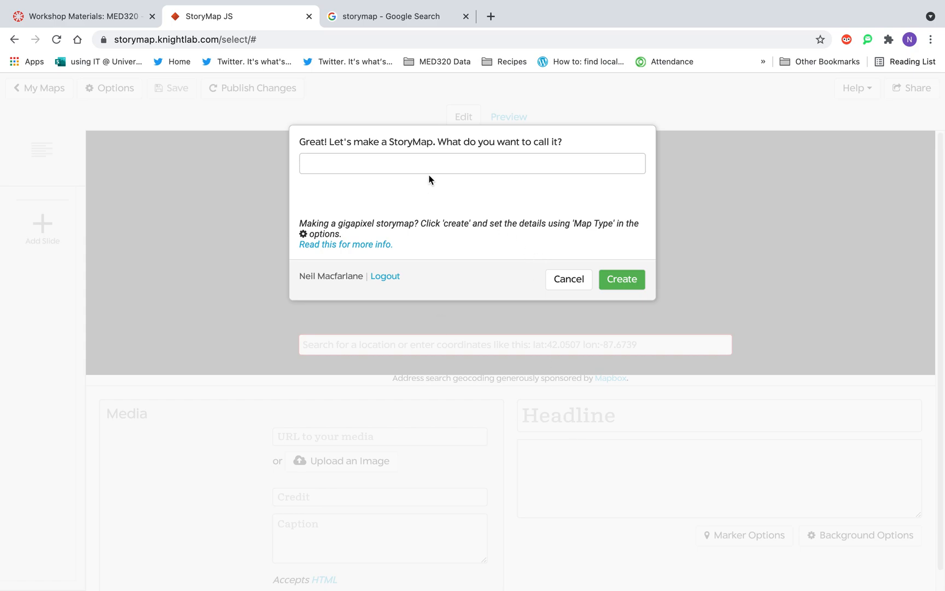
Create a new StoryMap named "Landmarks of Tyne & Wear".
left_click(372, 164)
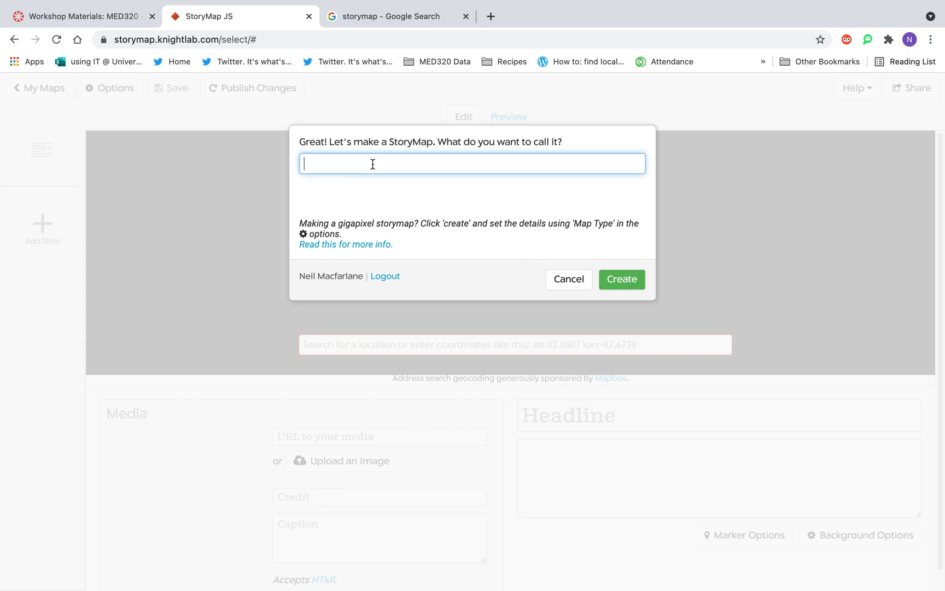
type("Landmarks of Tyne of Wear")
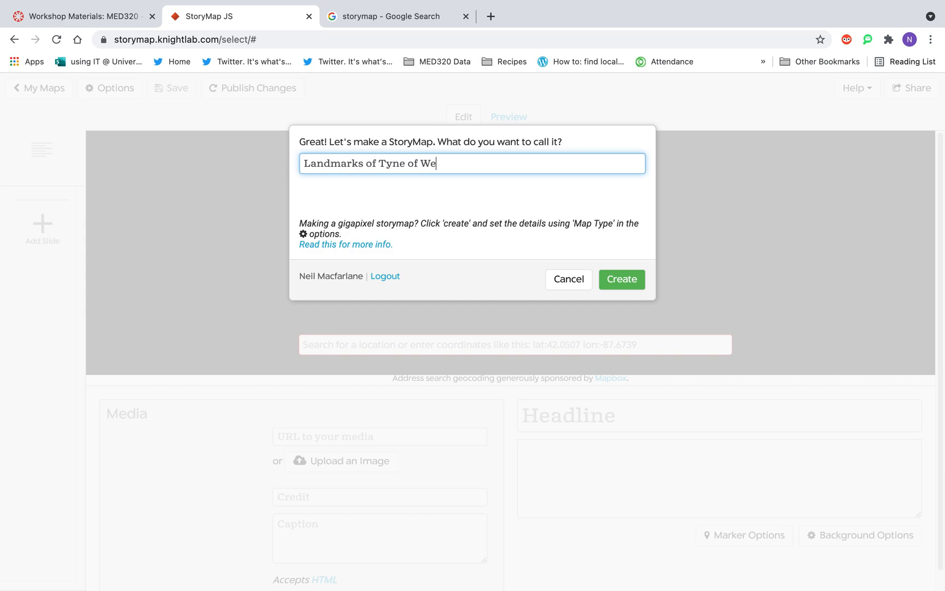
key("BackSpace")
key("BackSpace")
type("&")
left_click(625, 279)
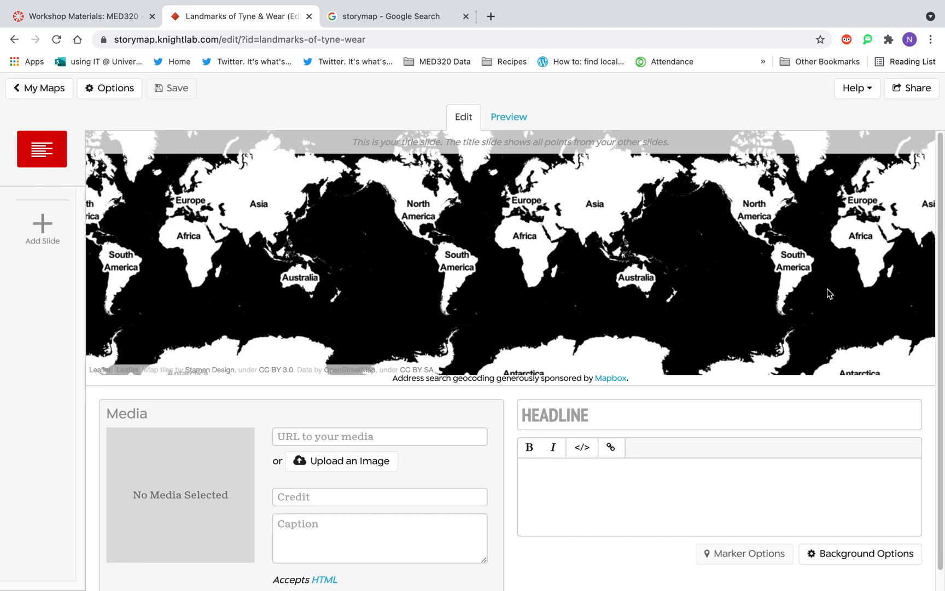
Enter "LANDMARKS OF TYNE AND WEAR" as the title slide's headline.
scroll(942, 205, "down", 1)
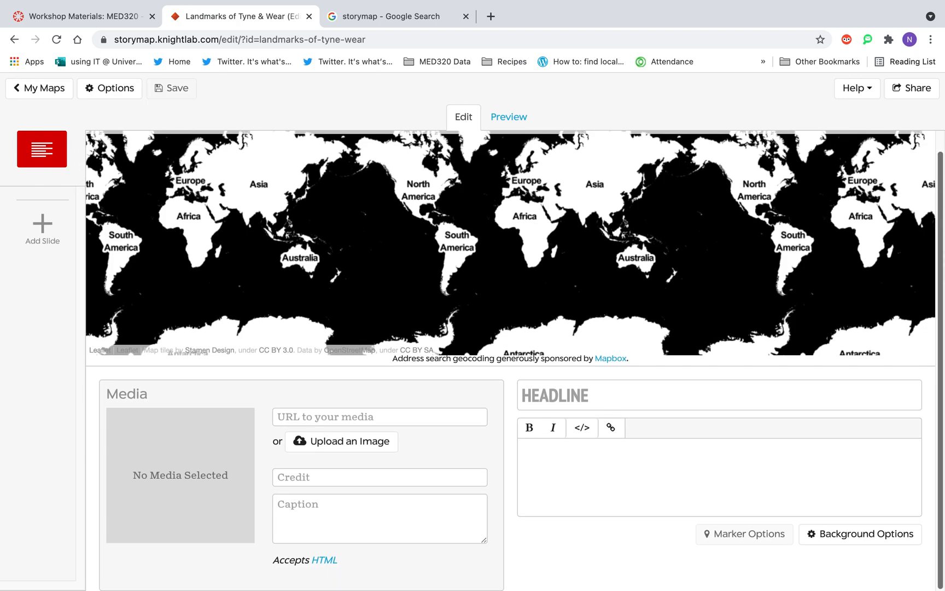
left_click(584, 396)
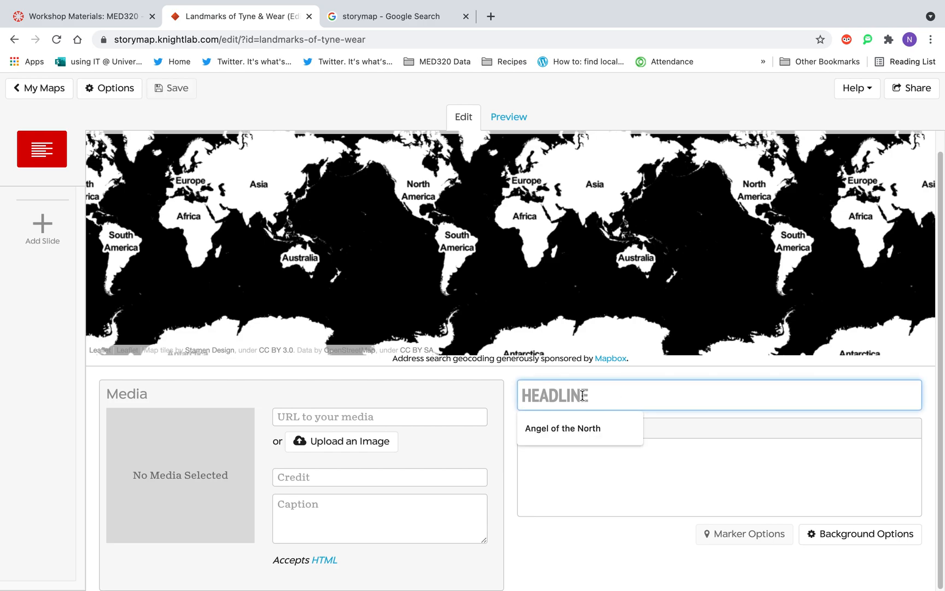
type("LANDMARKS OF TYNE AND WEAR")
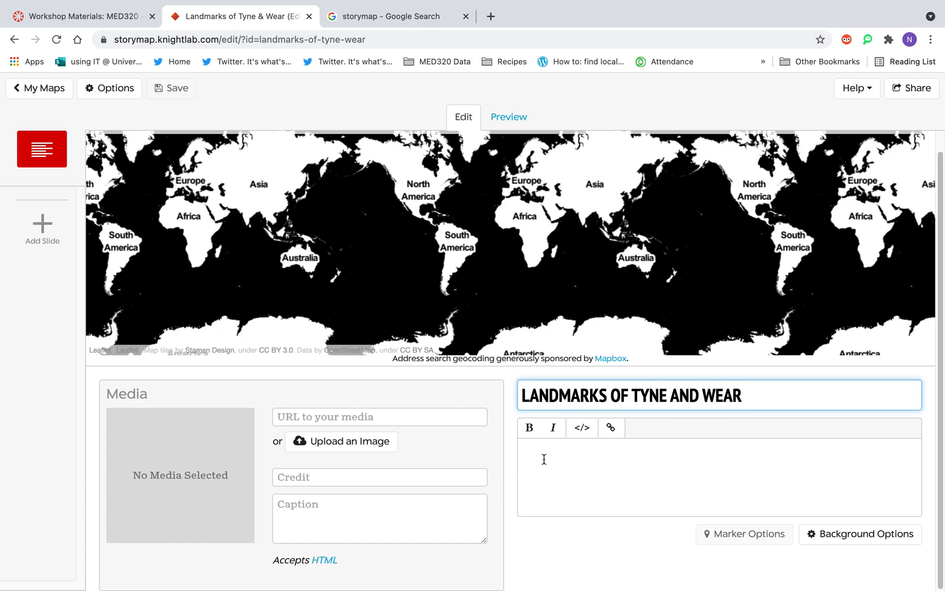
Write the title slide's description: "An interactive storymap looking at some of our best loved landmarks.".
left_click(544, 459)
type("An interactive storymap ")
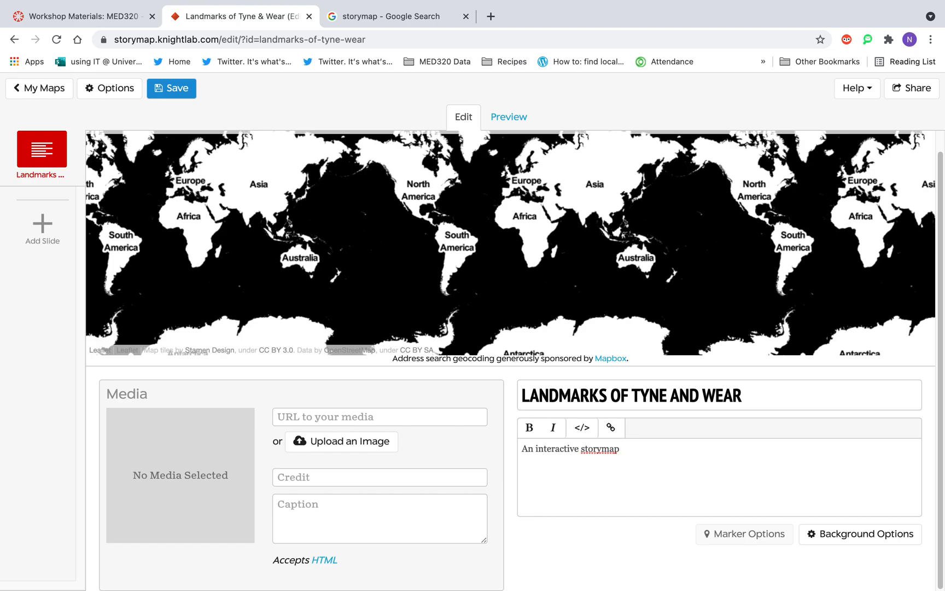
type("looking at some of our best love")
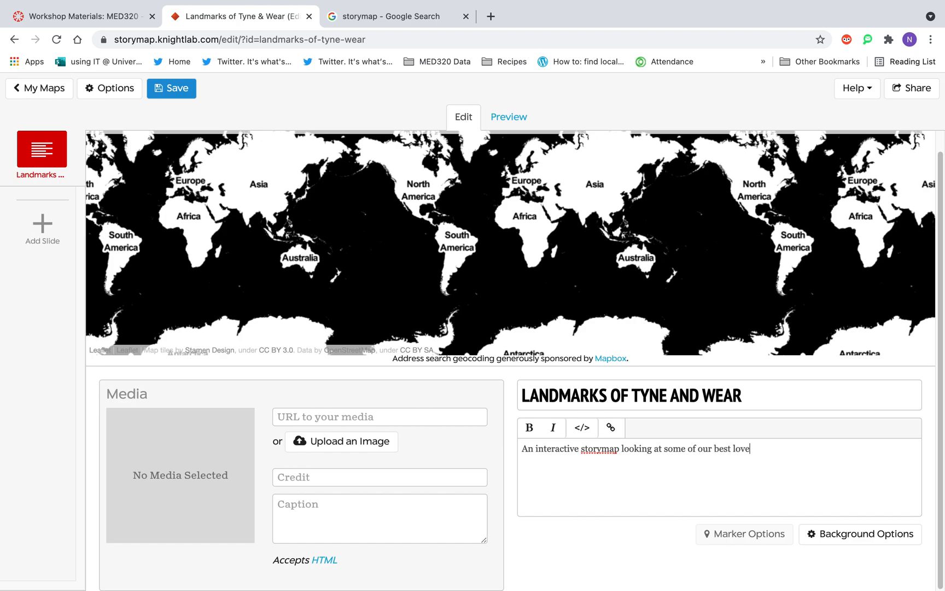
type("d landma")
Upload Roker Beach.jpg as the title slide's image.
left_click(334, 444)
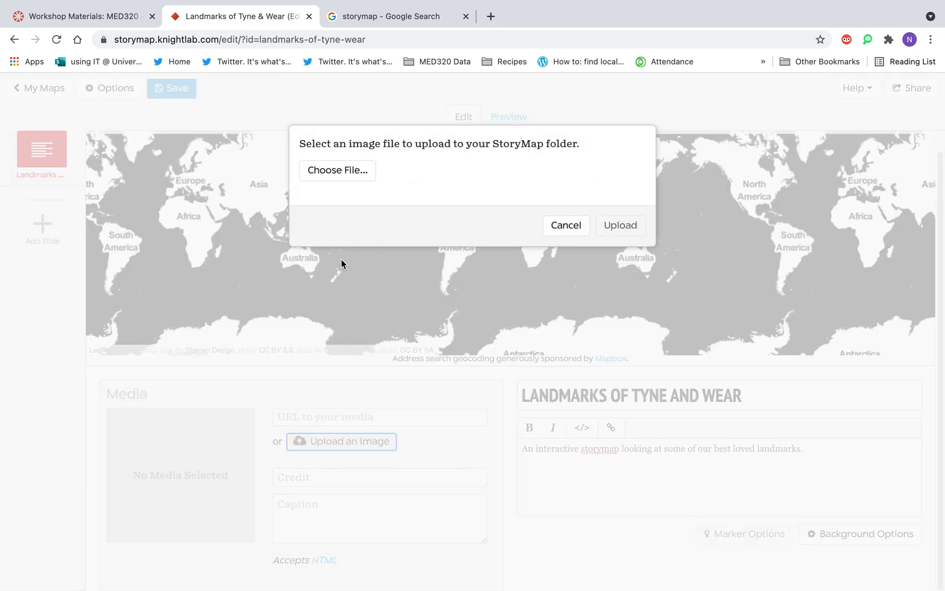
left_click(346, 172)
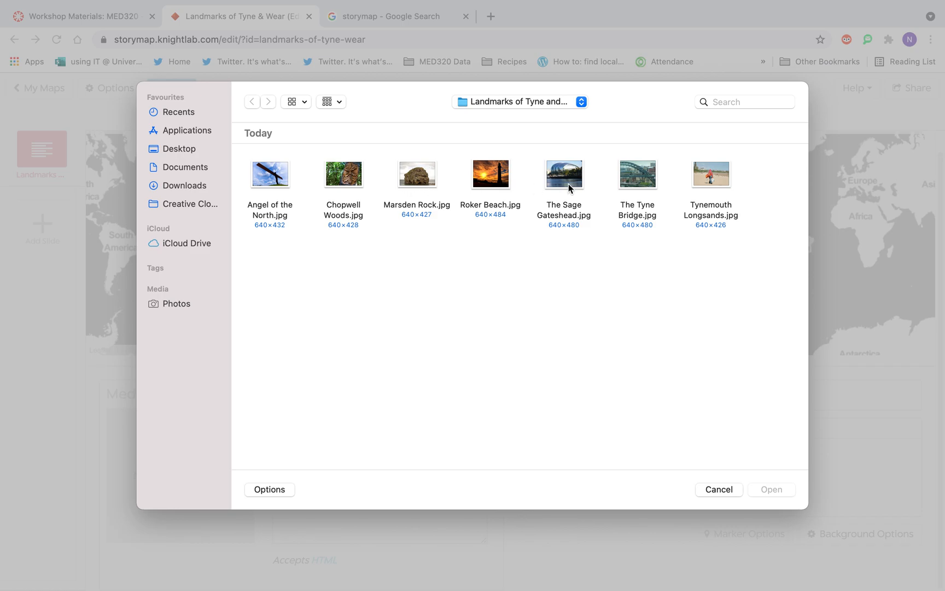
left_click(484, 177)
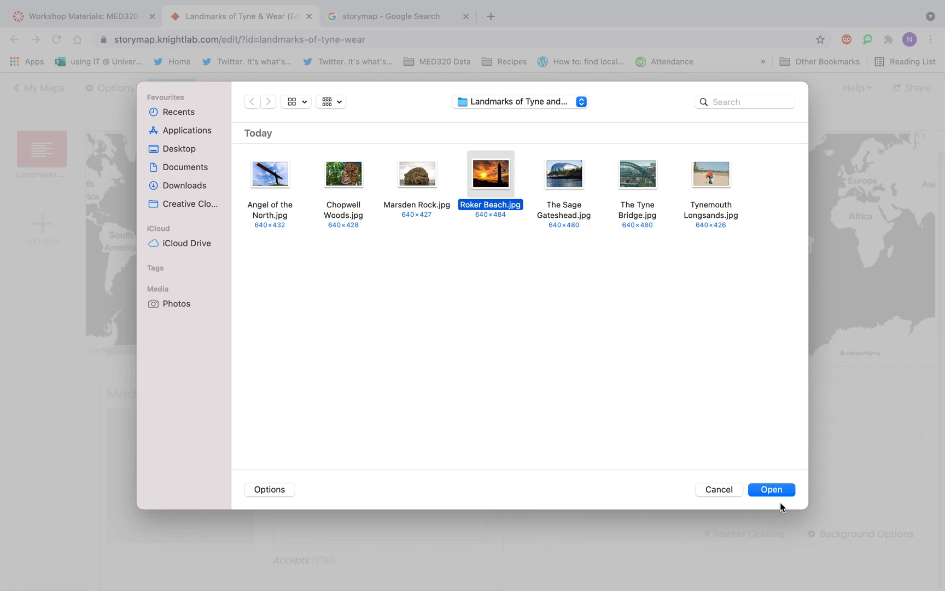
left_click(780, 489)
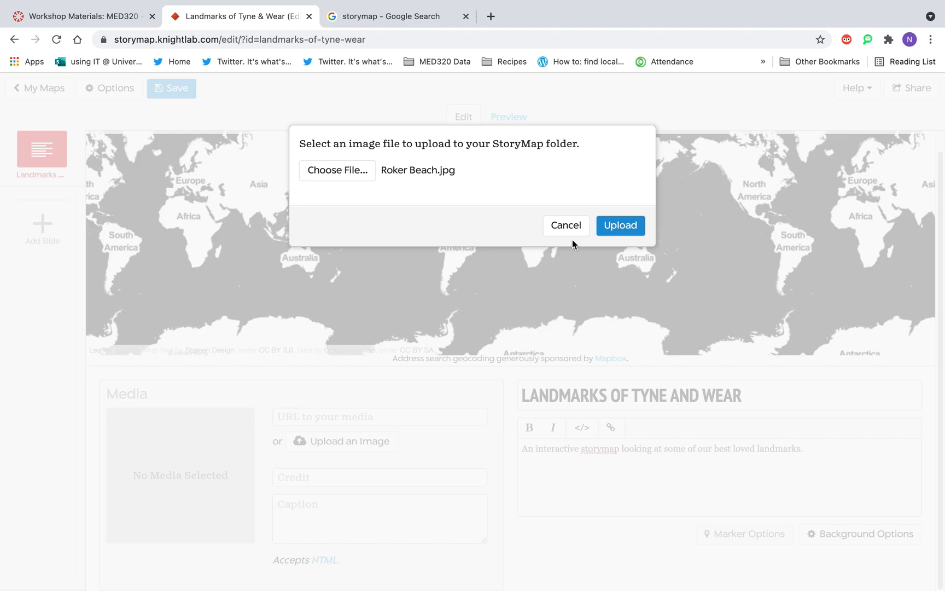
left_click(610, 220)
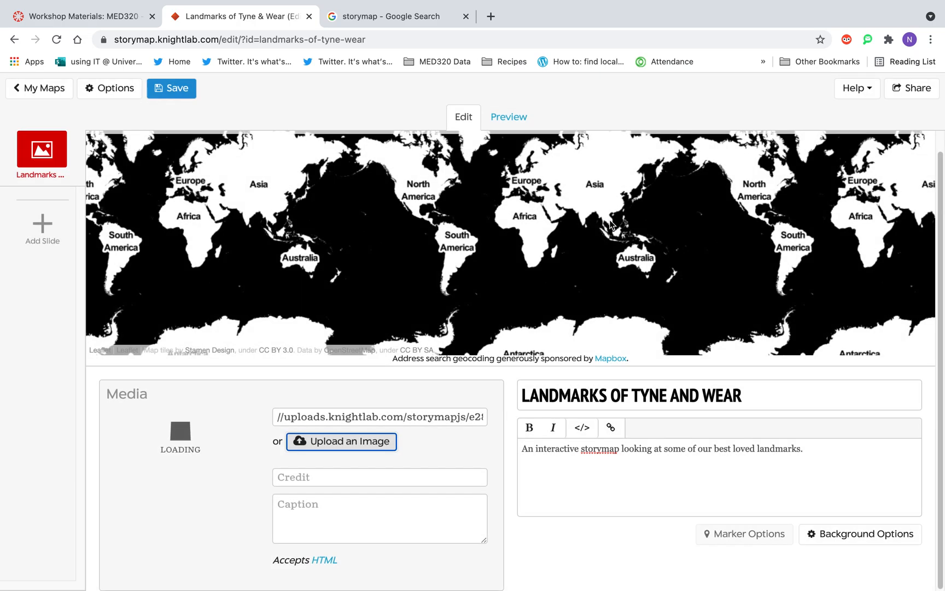
Credit the title slide's image with the photographer's social media handle and save the StoryMap.
left_click(281, 483)
left_click(310, 502)
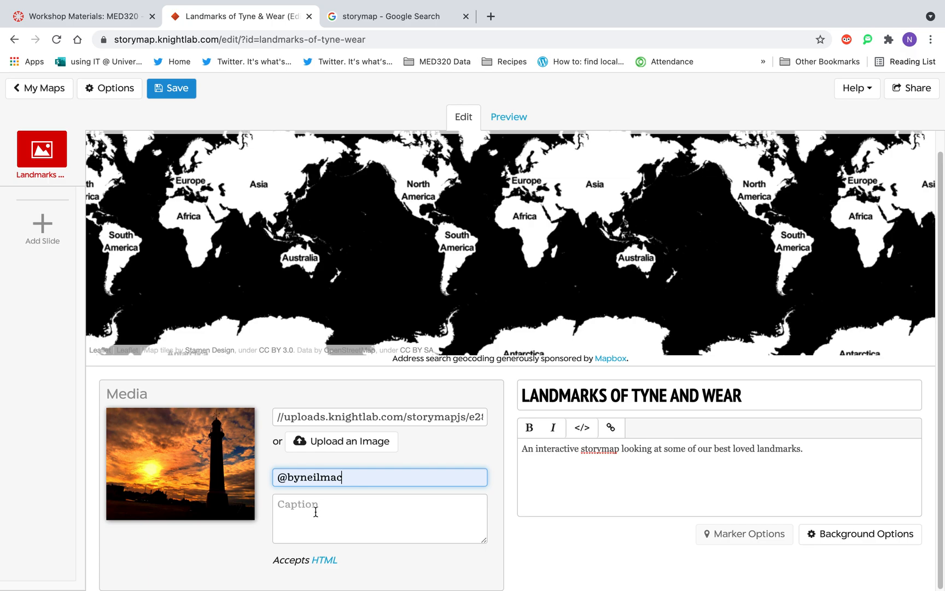
left_click(314, 511)
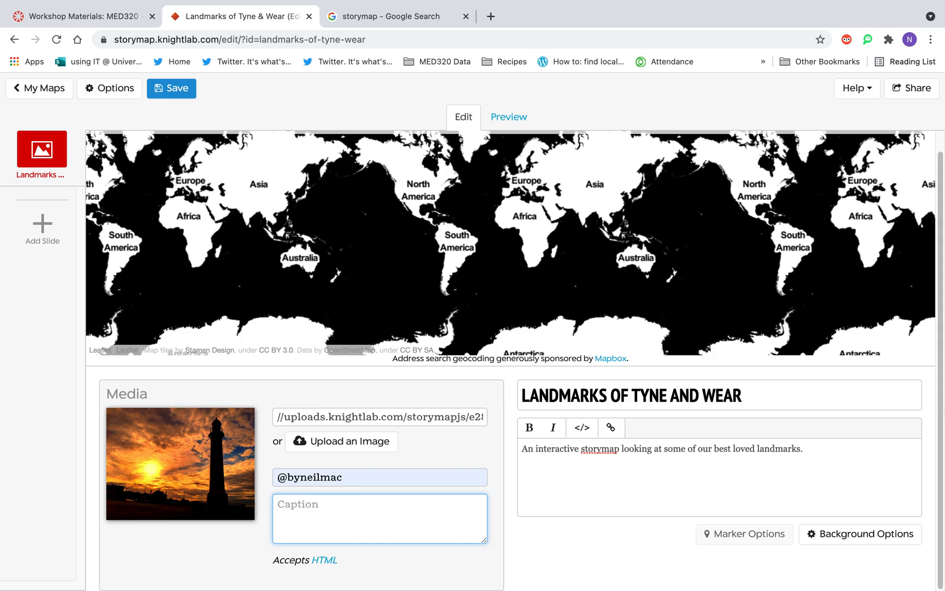
left_click(167, 91)
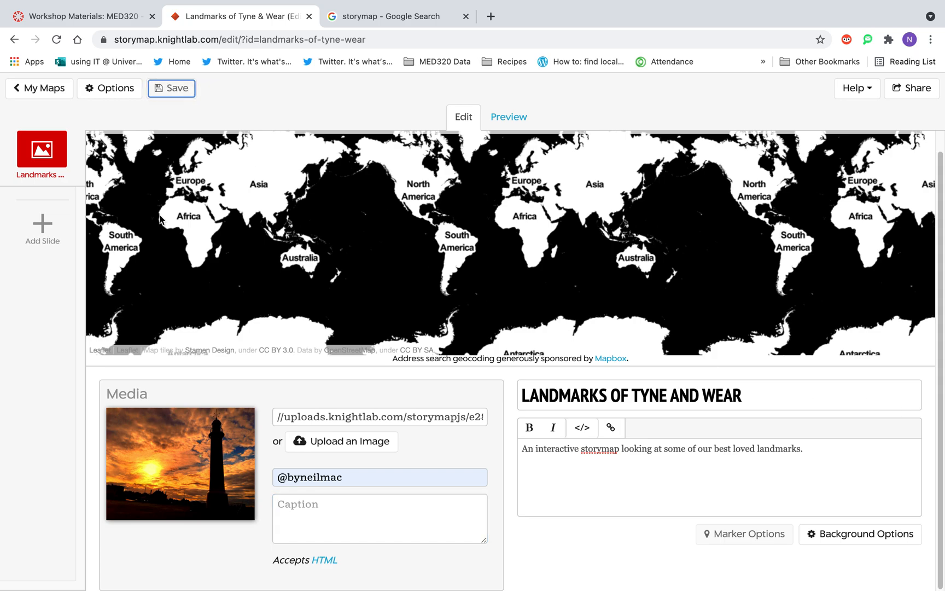
Add a slide with the headline "Angel of the North" and paste in the prepared description of Antony Gormley's statue.
left_click(42, 227)
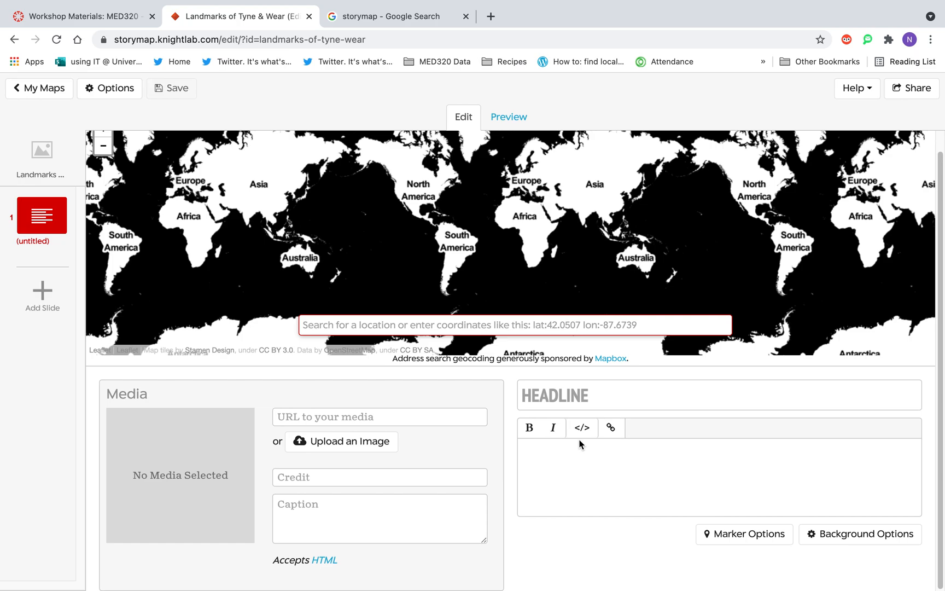
left_click(569, 401)
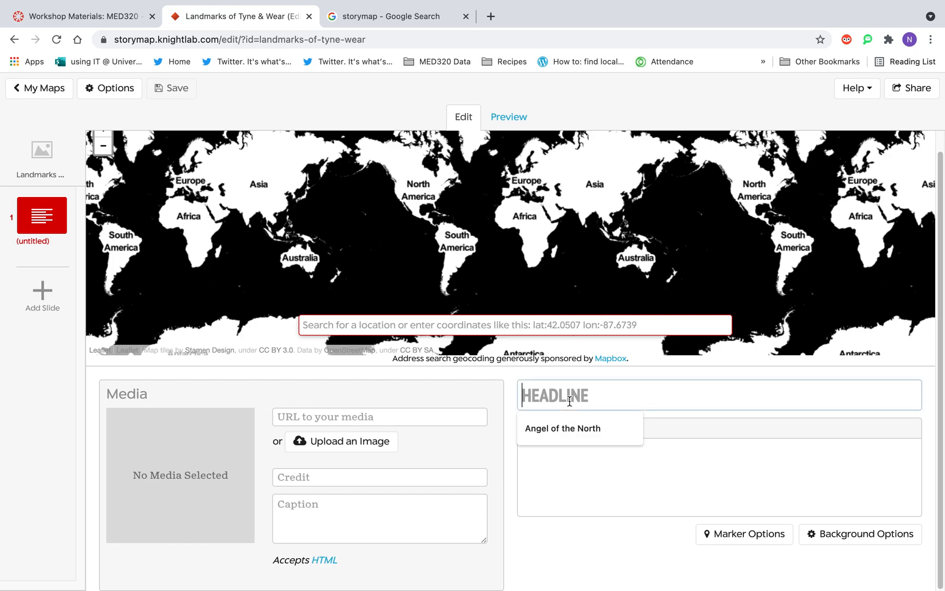
left_click(569, 431)
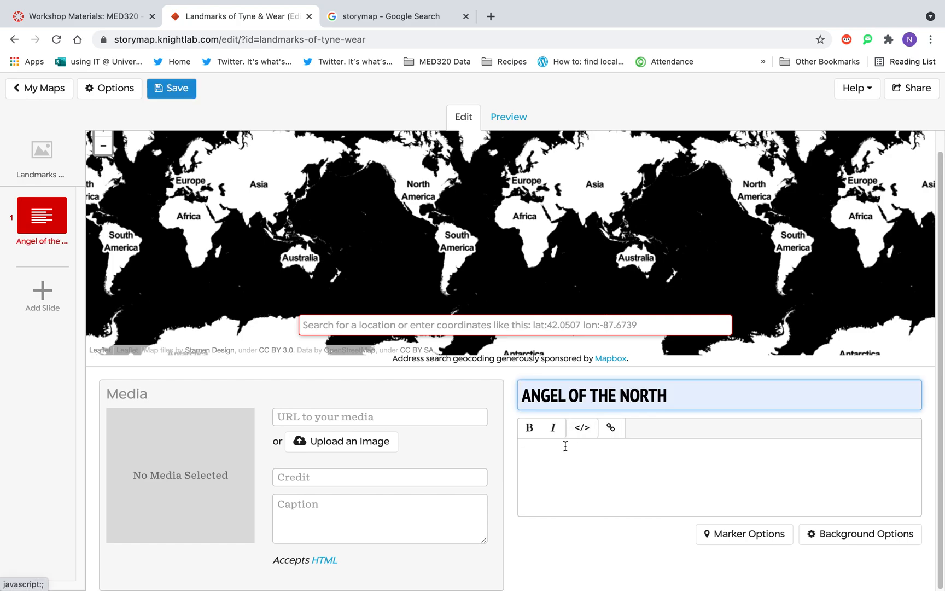
left_click(566, 446)
type("Antony Gormley's iconic statue, which welcomes visitors to the North East from its perch above the A1 at Gateshead.")
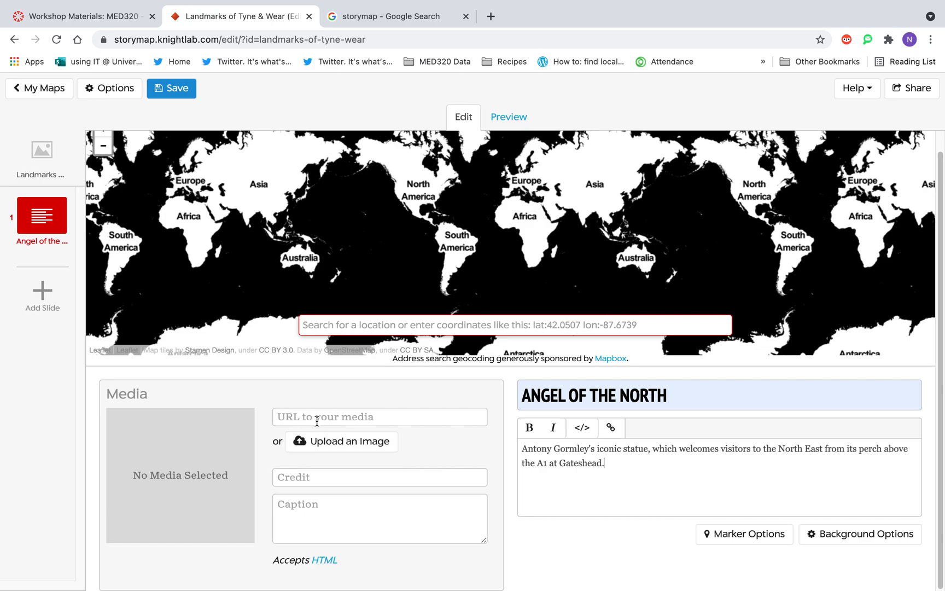
Upload Angel of the North.jpg as the image for the Angel of the North slide.
left_click(316, 444)
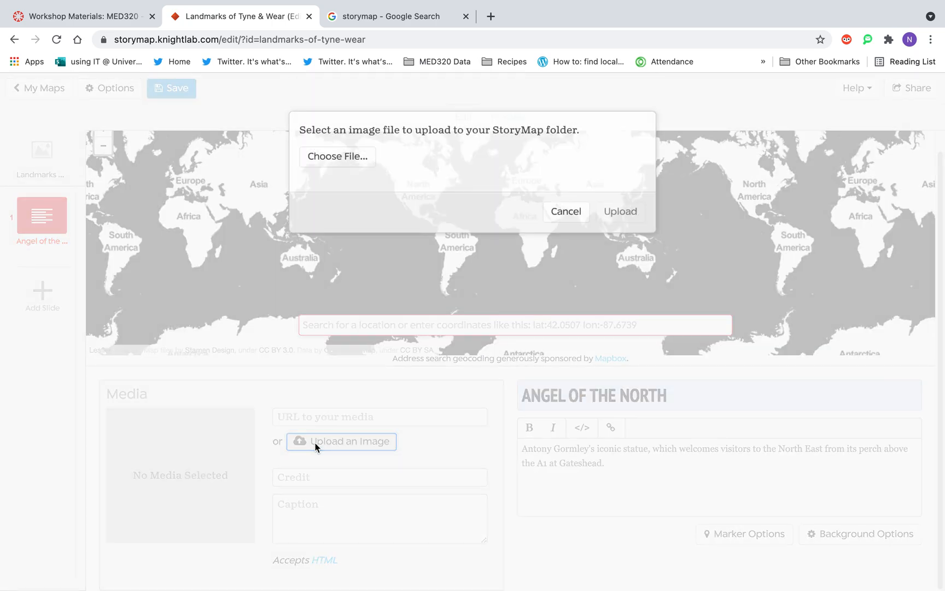
left_click(352, 169)
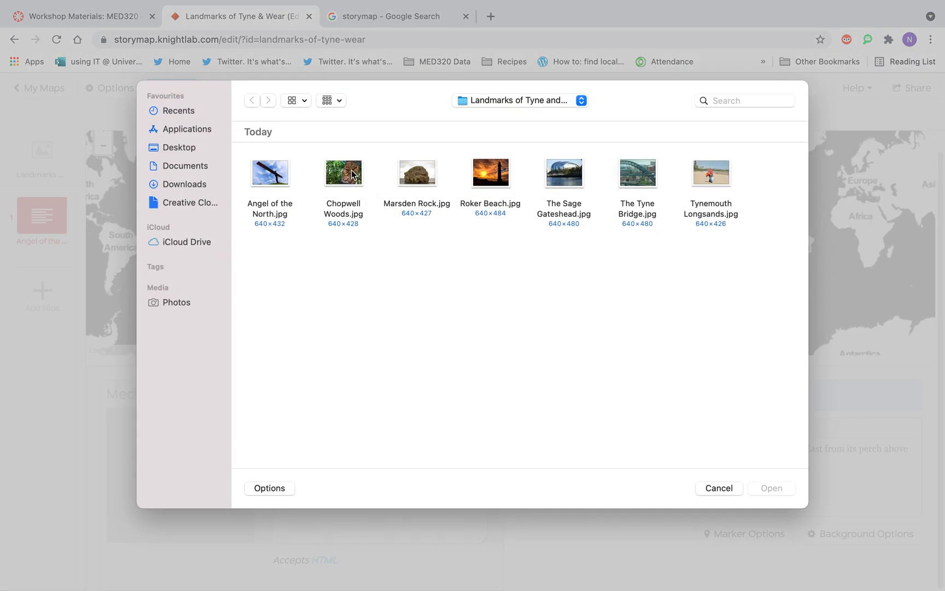
left_click(280, 181)
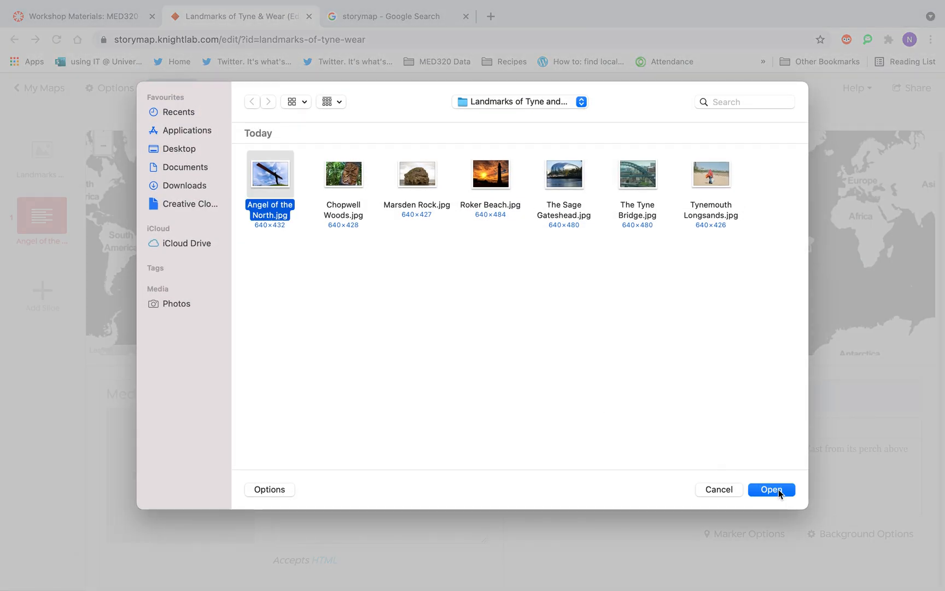
left_click(772, 489)
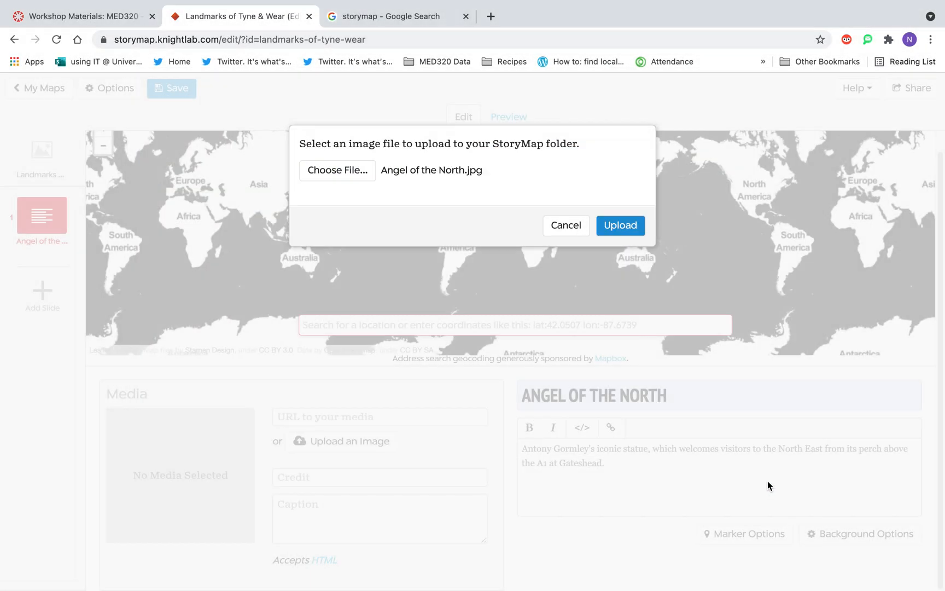
left_click(625, 221)
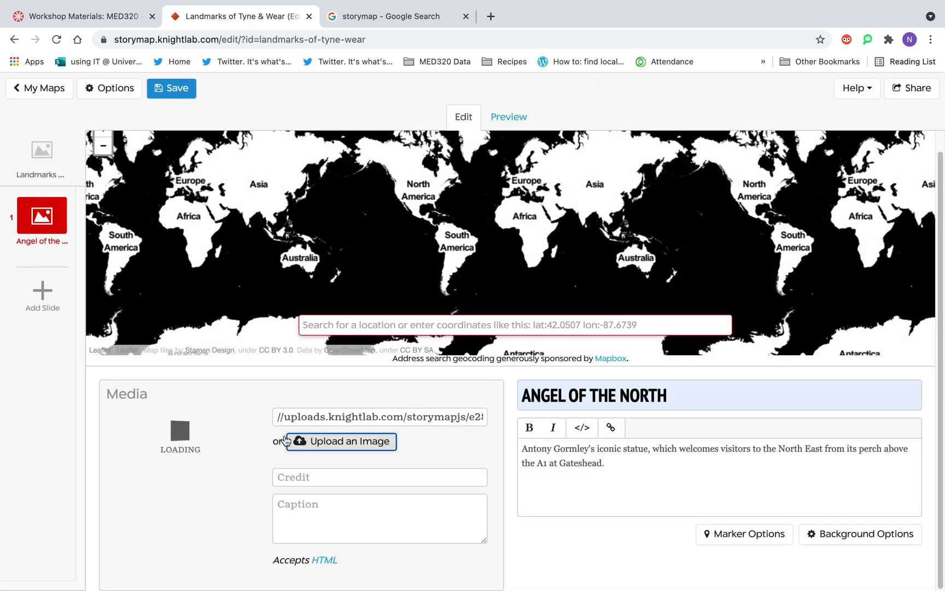
Enter the photographer's social media handle as the credit for the Angel of the North image.
left_click(293, 478)
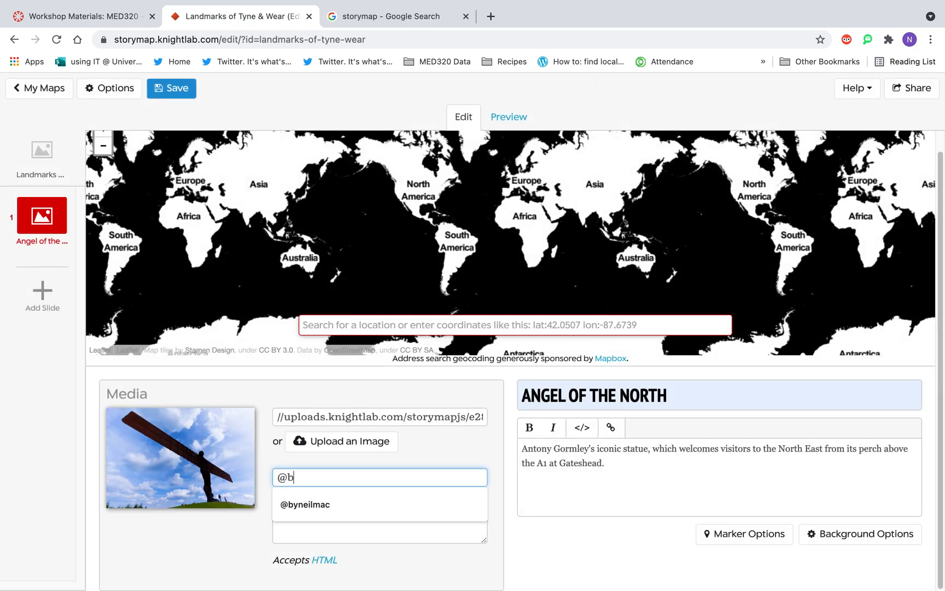
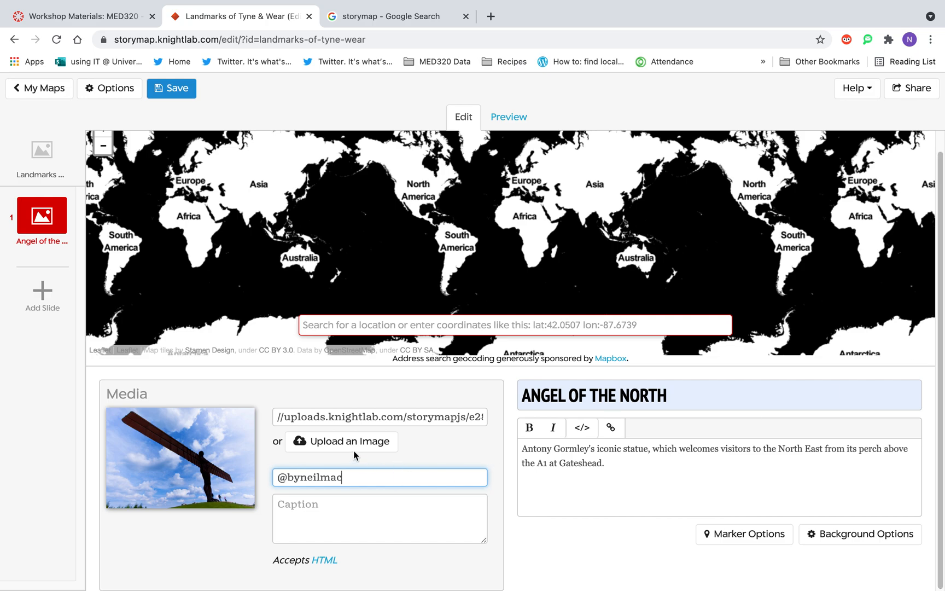
Try to find the slide's map location by searching for "Angel of the North".
left_click(436, 331)
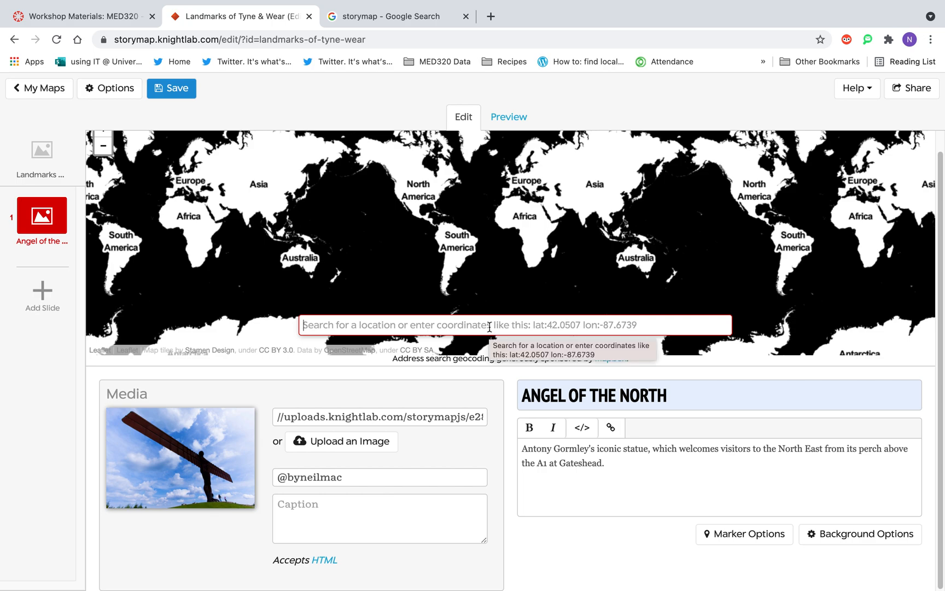
type("Angel")
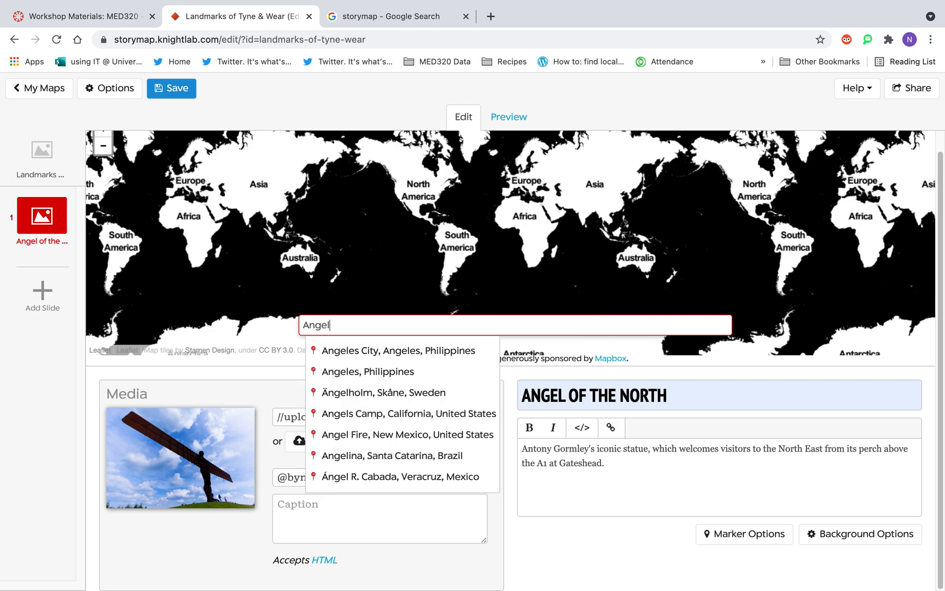
type(" of the ")
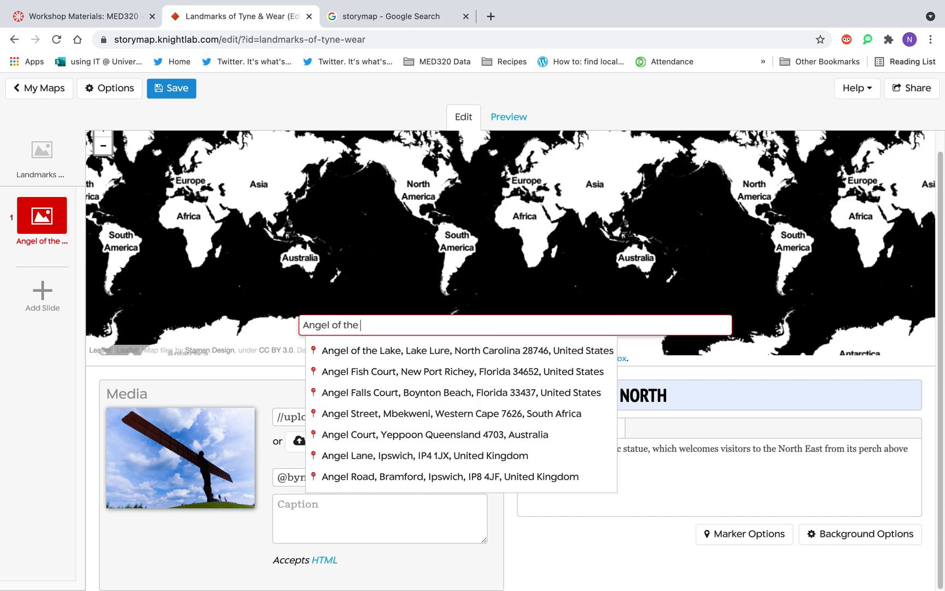
type("North")
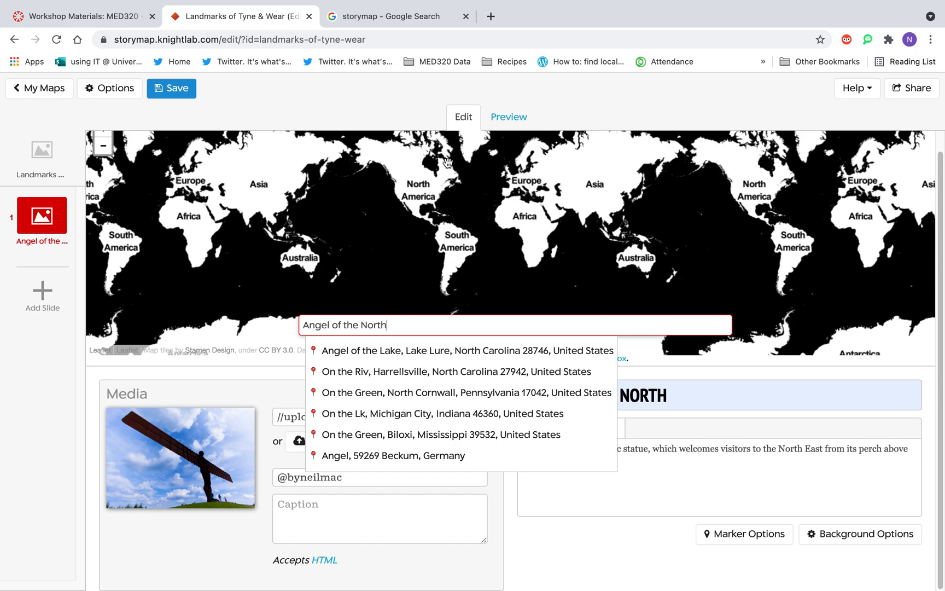
Search Google for "Angle of the North" in the other browser tab and copy the landmark's postcode from its address.
left_click(422, 18)
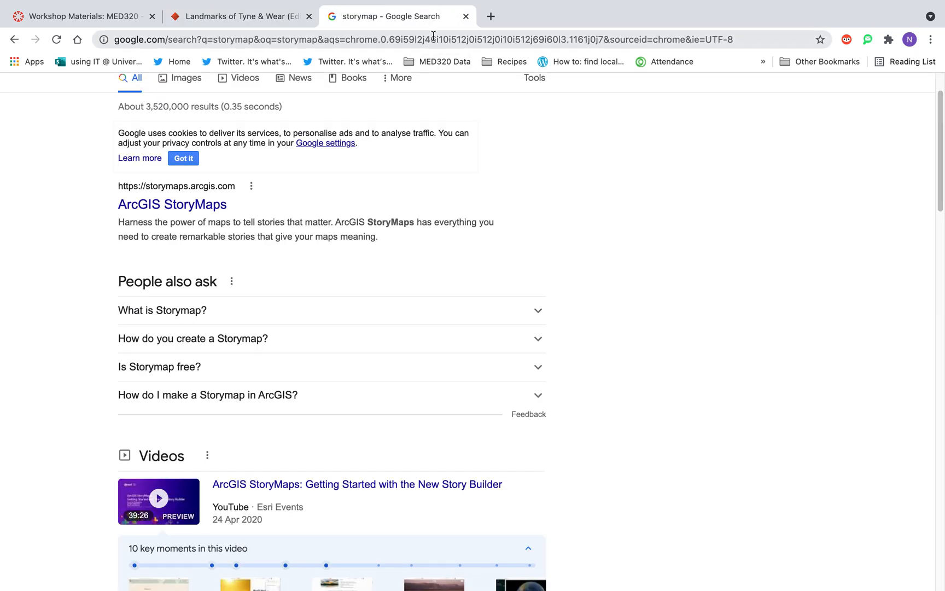
left_click(435, 38)
type("Angle of the North")
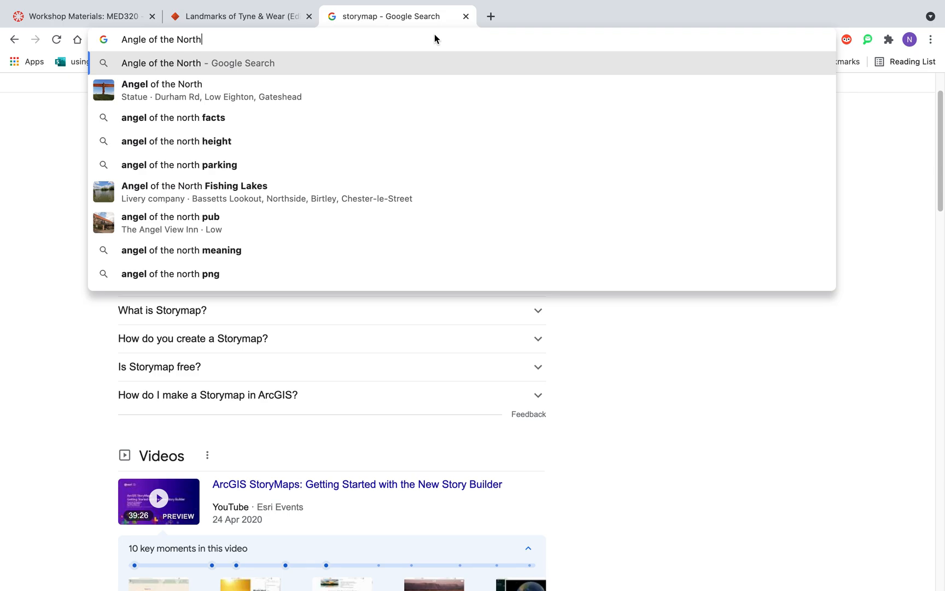
key("Return")
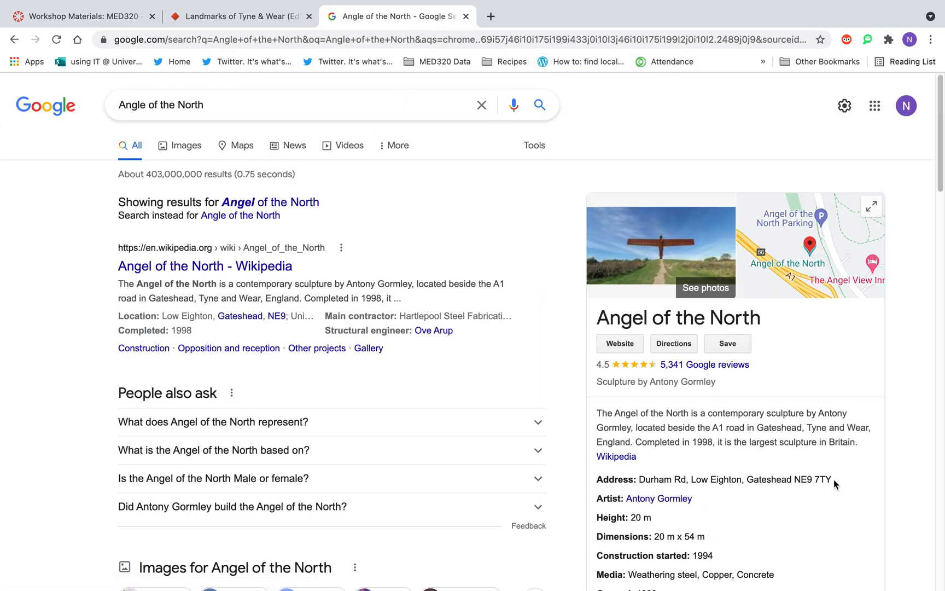
left_click_drag(833, 479, 796, 480)
key("ctrl+c")
Back in the StoryMap editor, replace the location search with the copied postcode and choose the matching Gateshead location.
left_click(241, 17)
left_click_drag(389, 329, 299, 327)
key("ctrl+v")
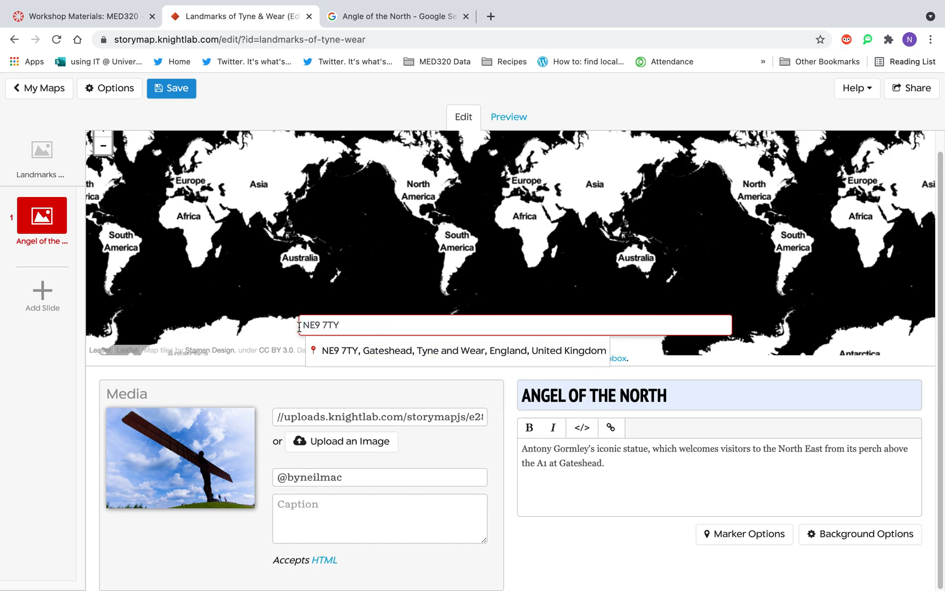
left_click(370, 353)
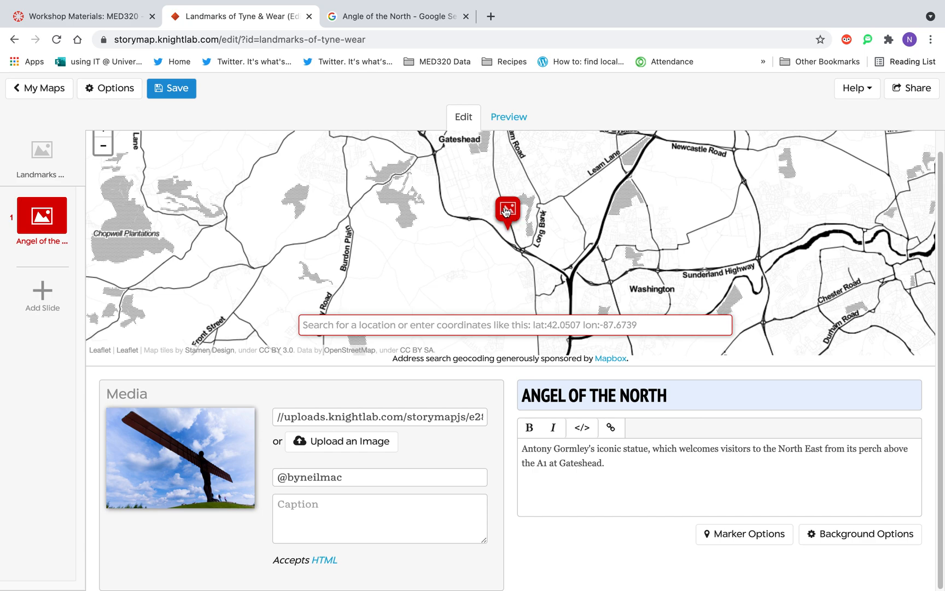
Use Angel of the North.jpg as the custom map marker for the Angel of the North slide.
left_click(734, 539)
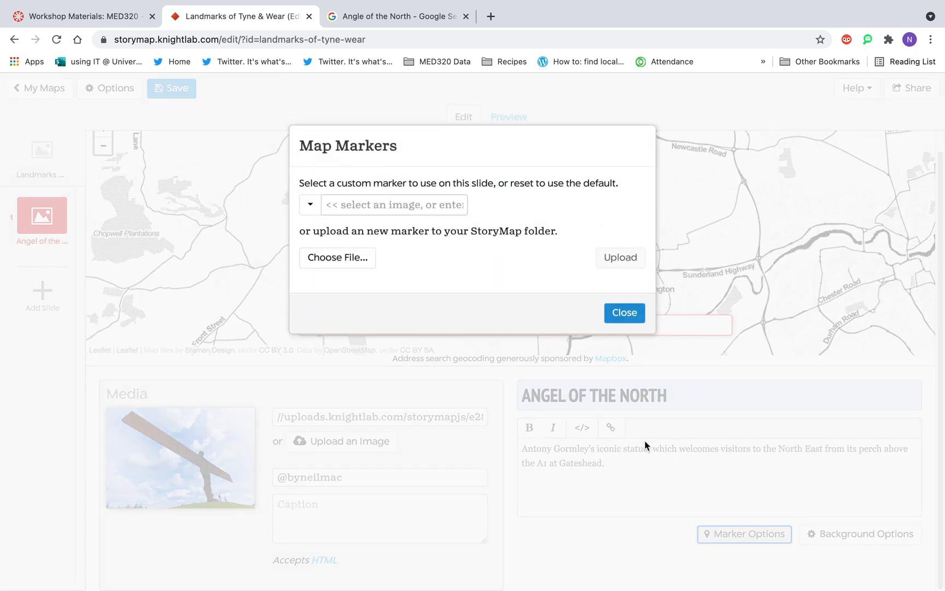
left_click(309, 205)
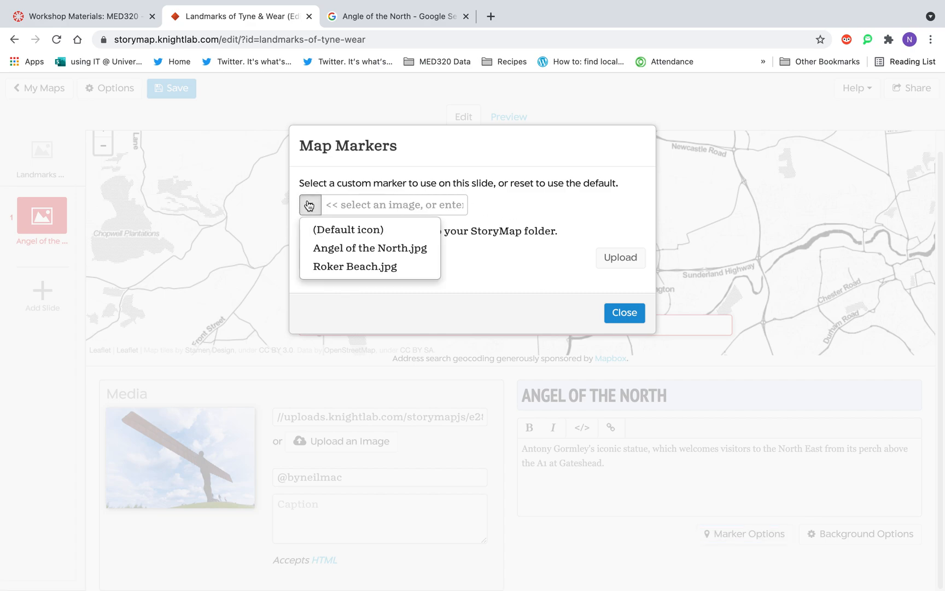
left_click(375, 254)
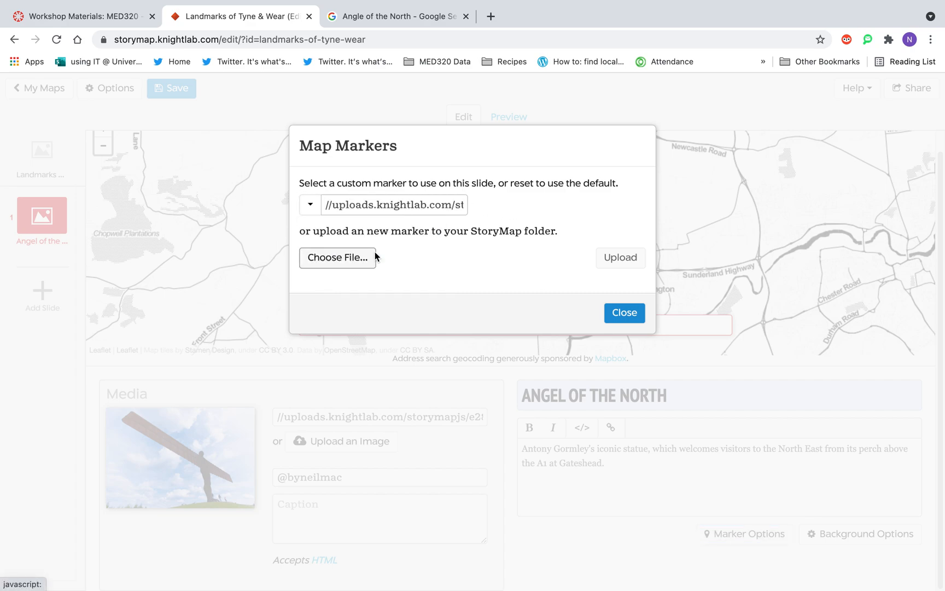
left_click(625, 312)
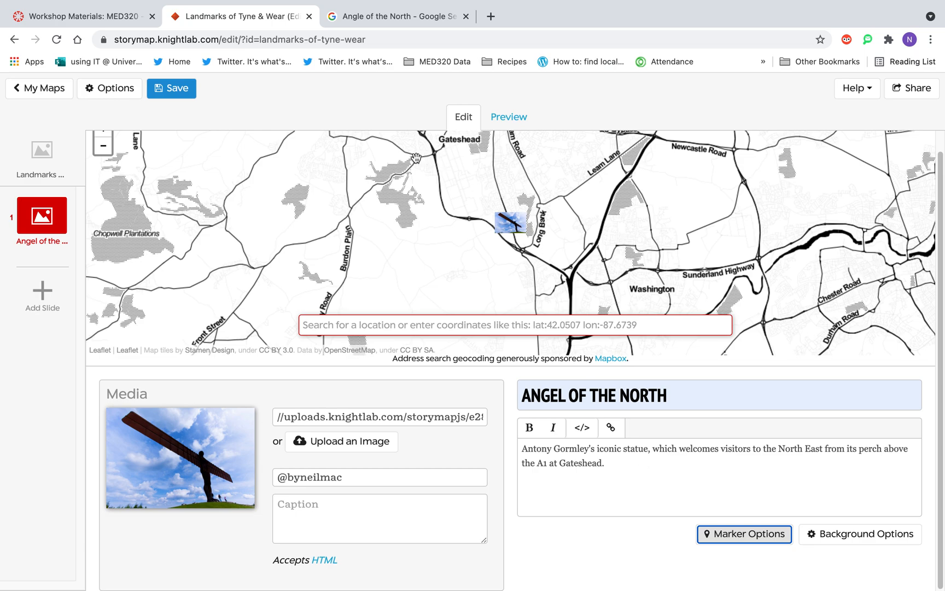
Preview how the Angel of the North slide looks on the map and return to editing.
left_click(514, 124)
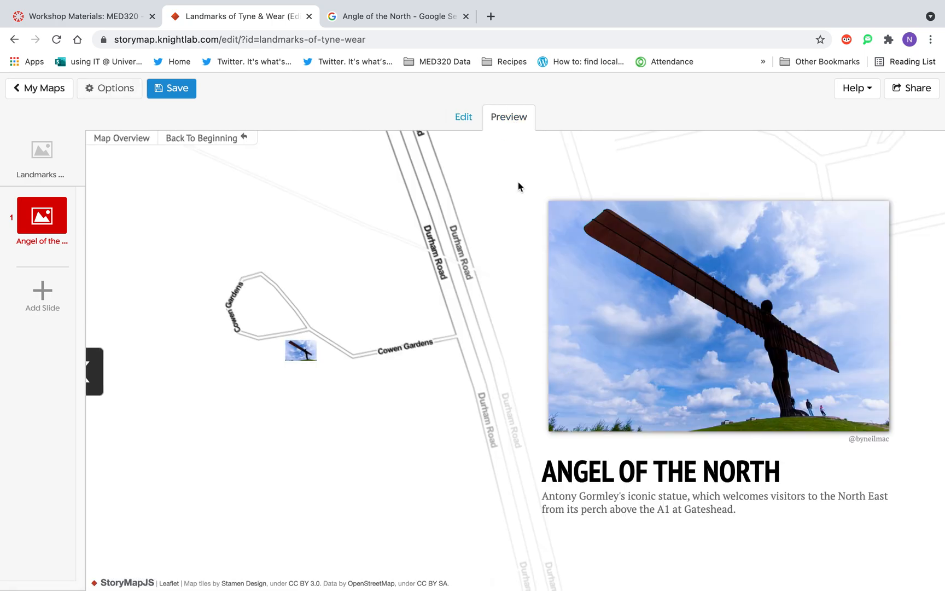
left_click(465, 118)
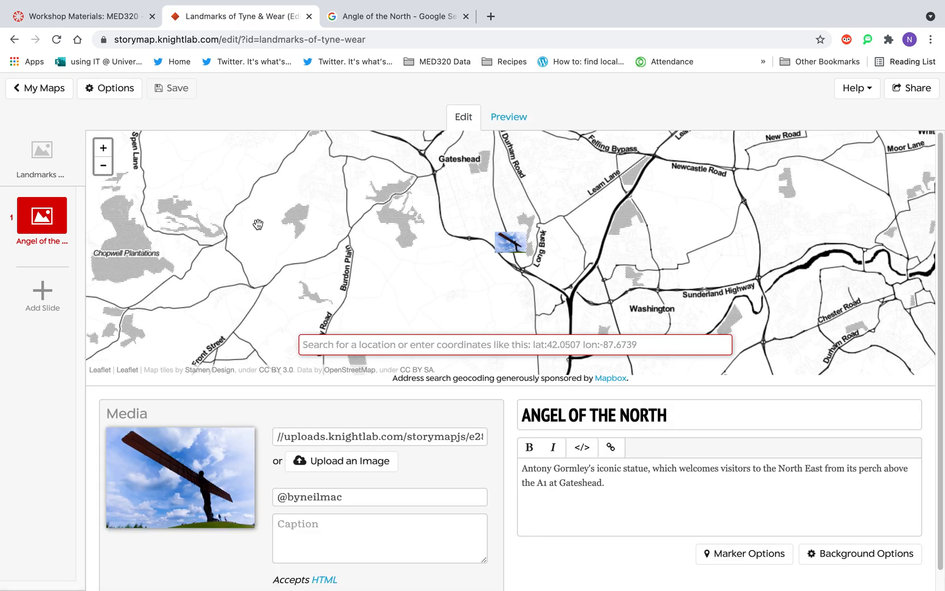
In the StoryMap display options, try the Stamen Maps: Watercolor map type, followed by Open Street Maps: Standard.
left_click(106, 91)
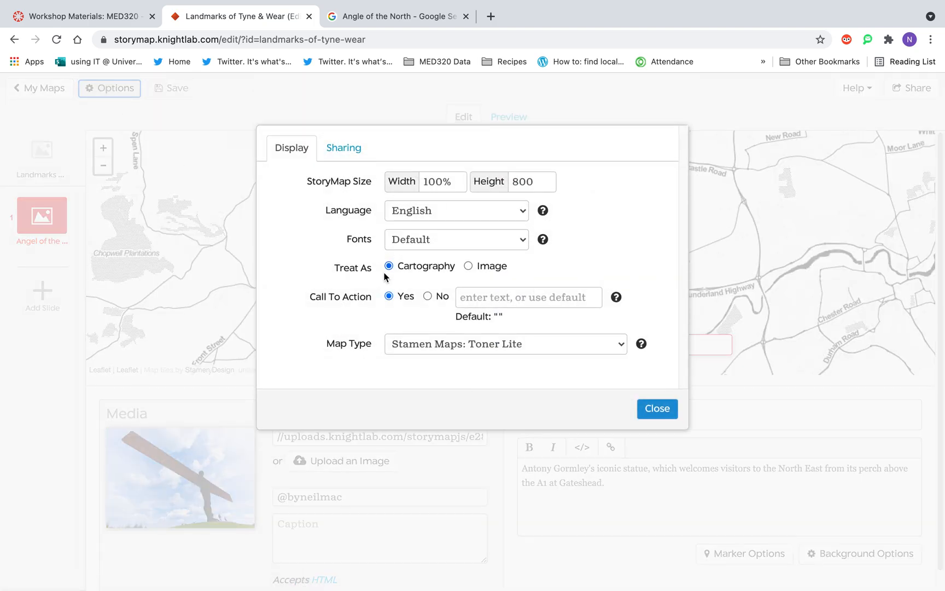
left_click(619, 351)
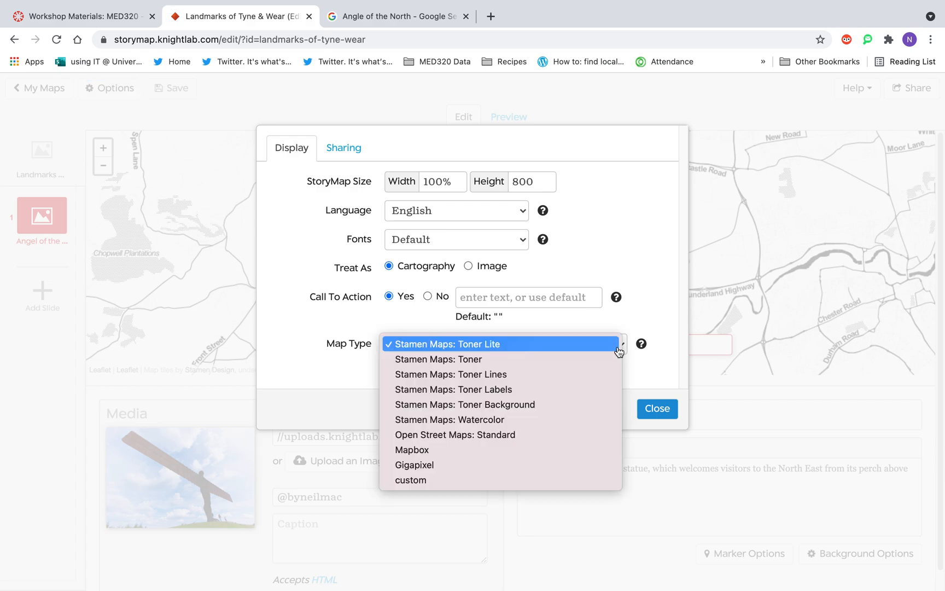
left_click(568, 429)
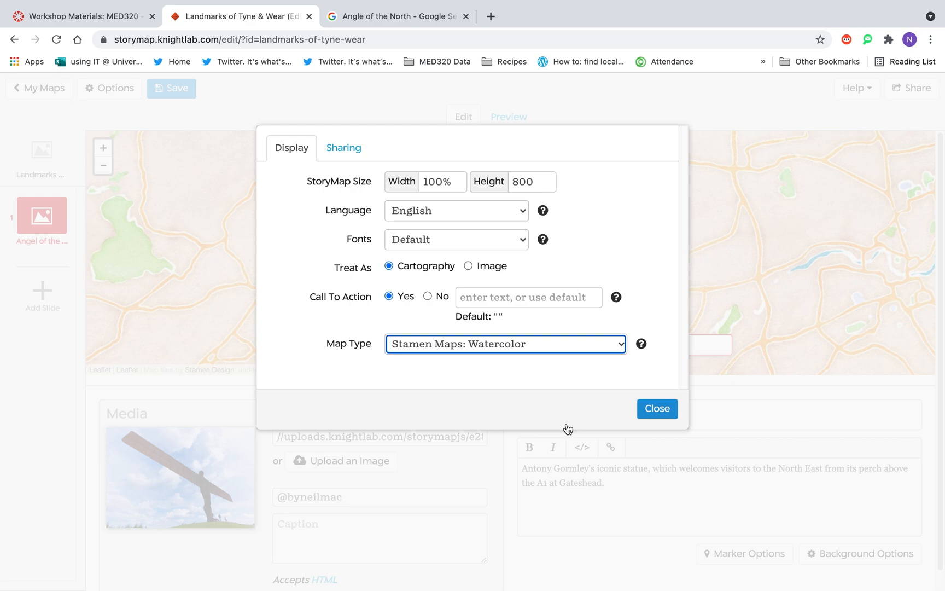
left_click(595, 345)
left_click(578, 366)
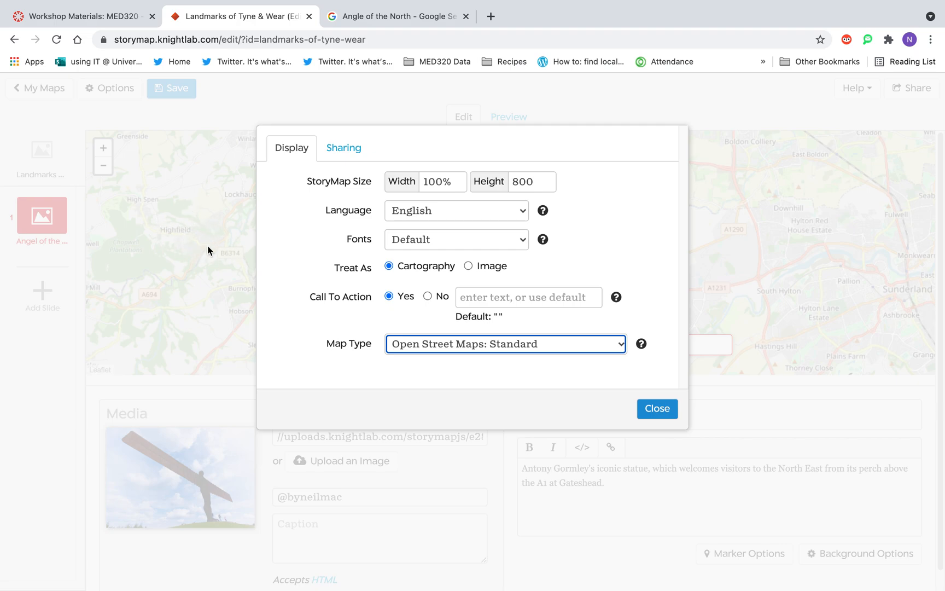
Try the Gigapixel and Stamen Maps: Toner Labels map types in the display options.
left_click(619, 349)
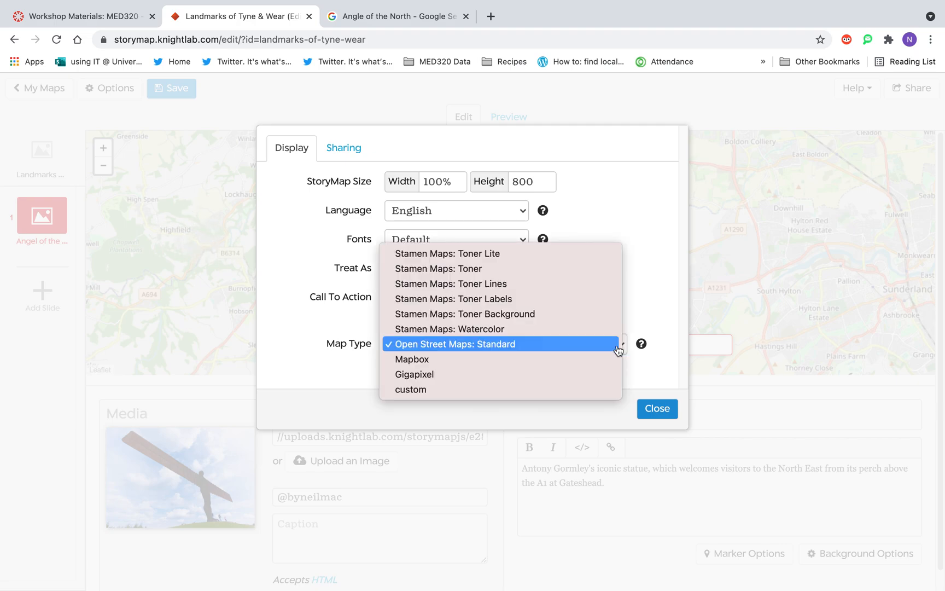
left_click(598, 374)
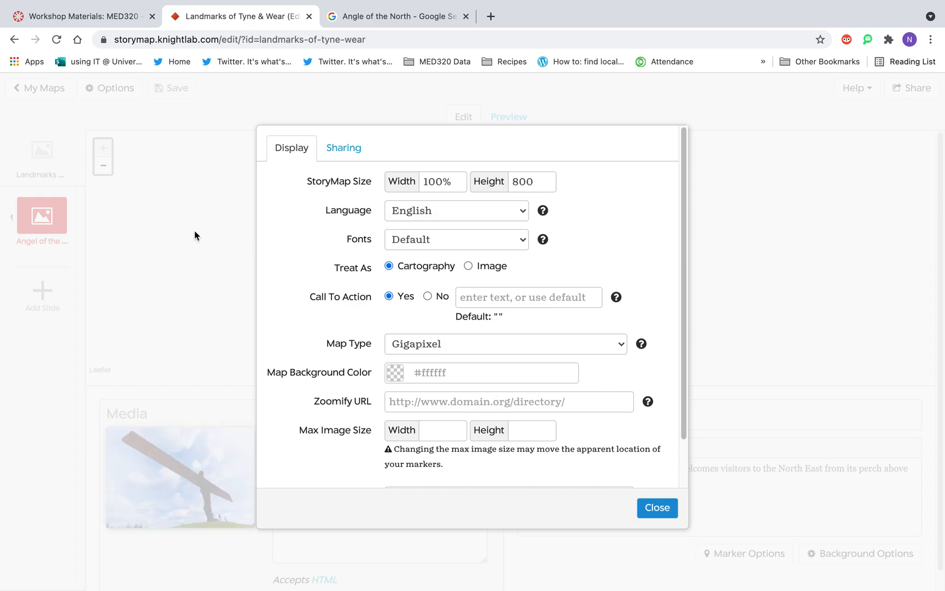
left_click(616, 344)
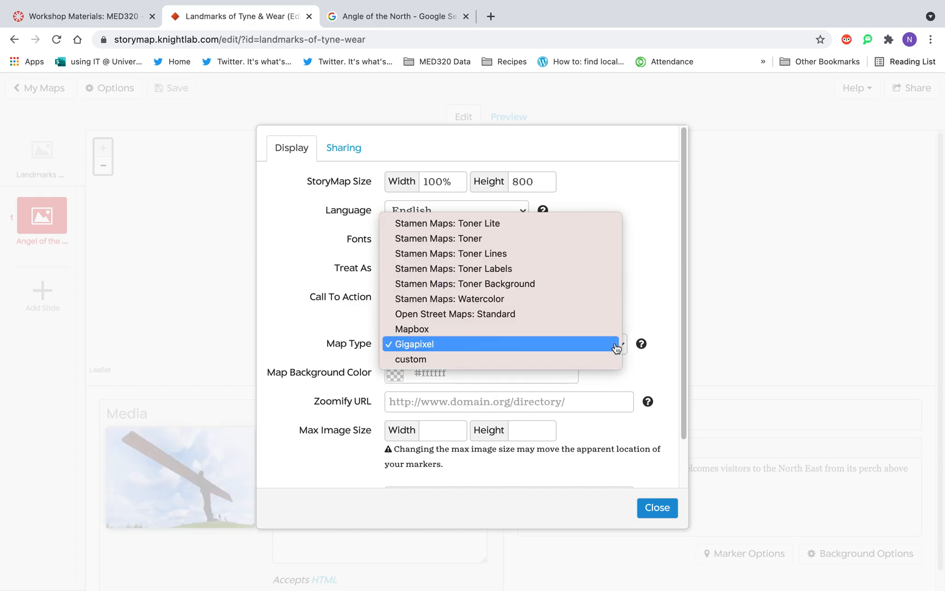
left_click(572, 272)
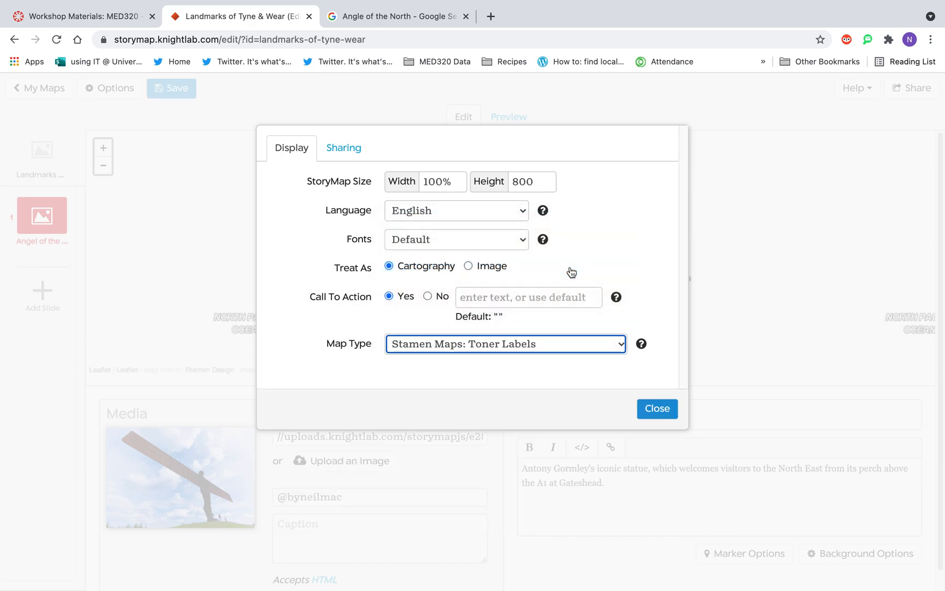
Set the map type to Open Street Maps: Standard and close the display options.
left_click(620, 345)
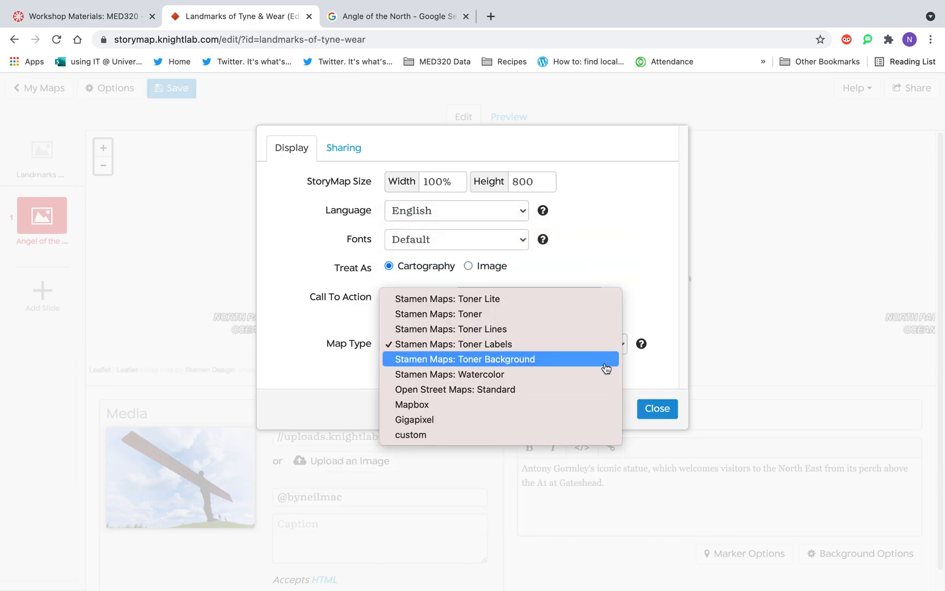
left_click(591, 390)
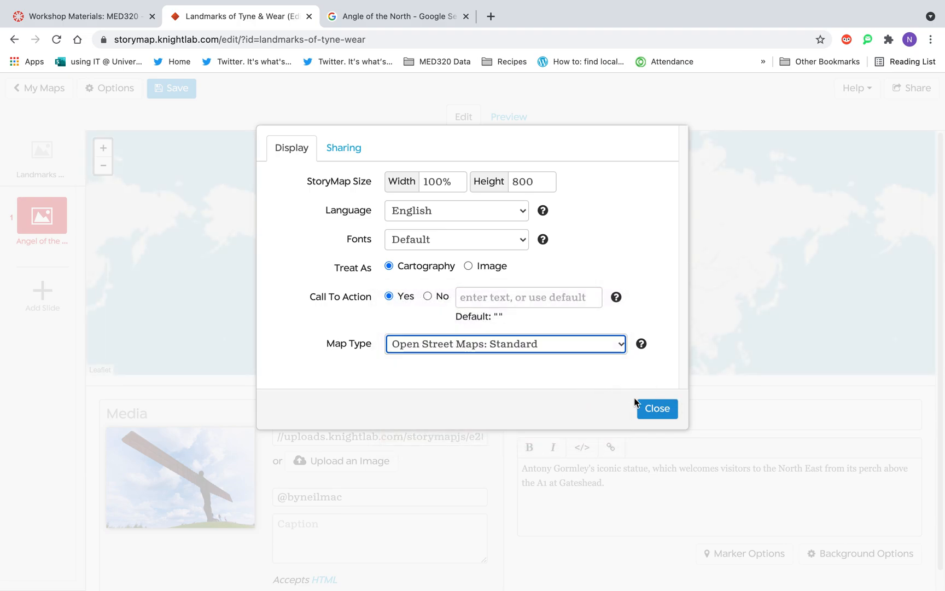
left_click(661, 415)
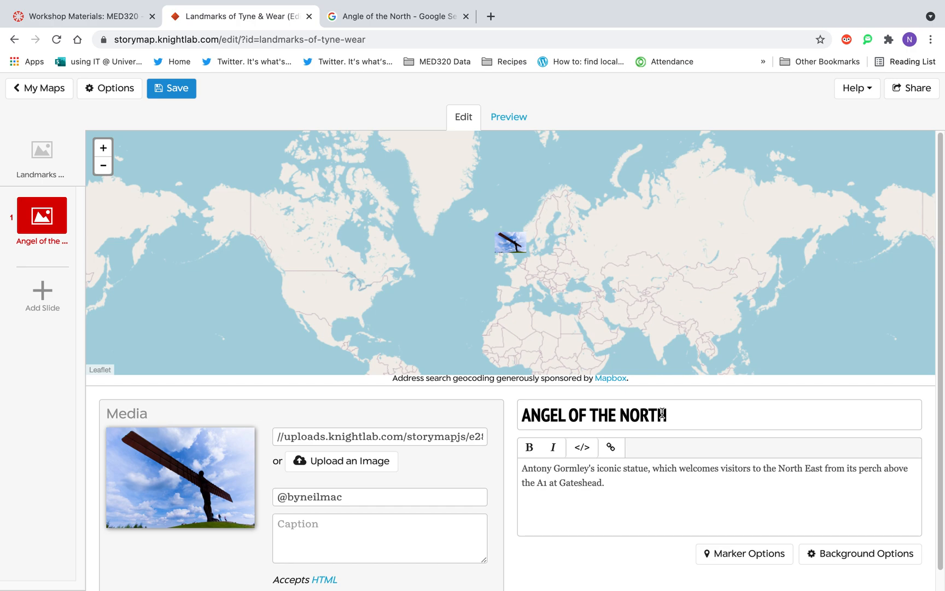
Inspect the area around the Angel of the North marker on the new map style and save the StoryMap.
left_click(104, 150)
left_click(104, 150)
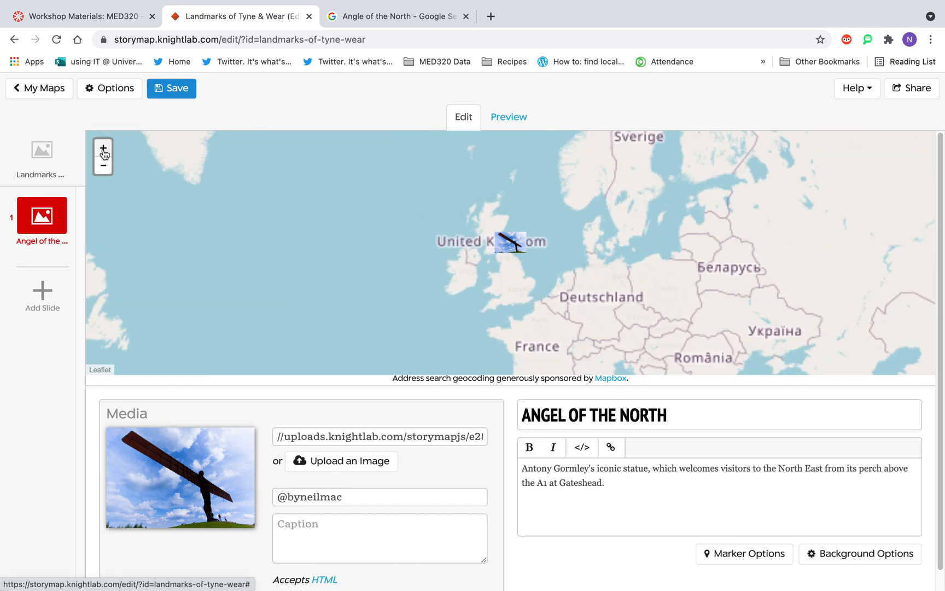
left_click(103, 148)
left_click(103, 149)
left_click(103, 148)
left_click(103, 149)
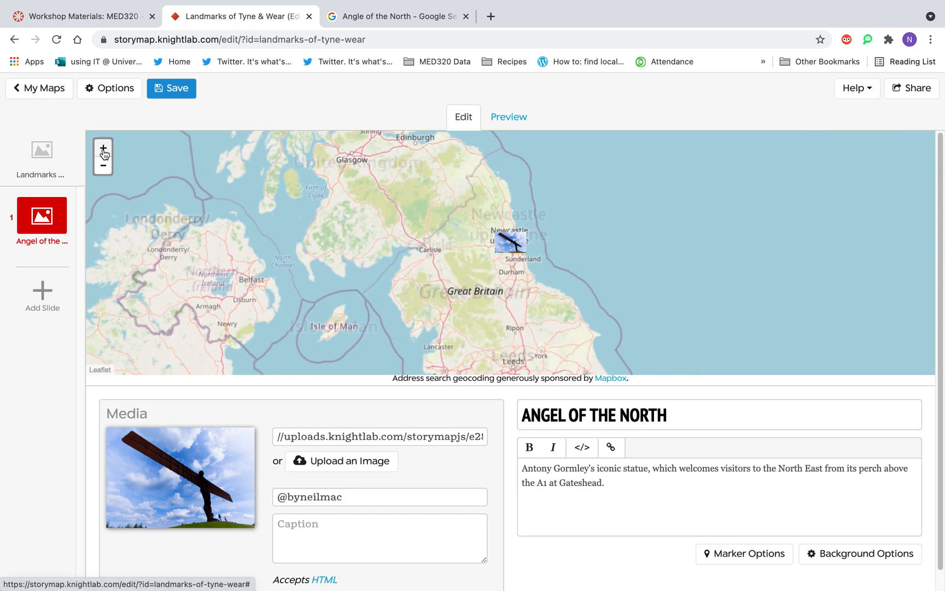
left_click(104, 149)
left_click(103, 149)
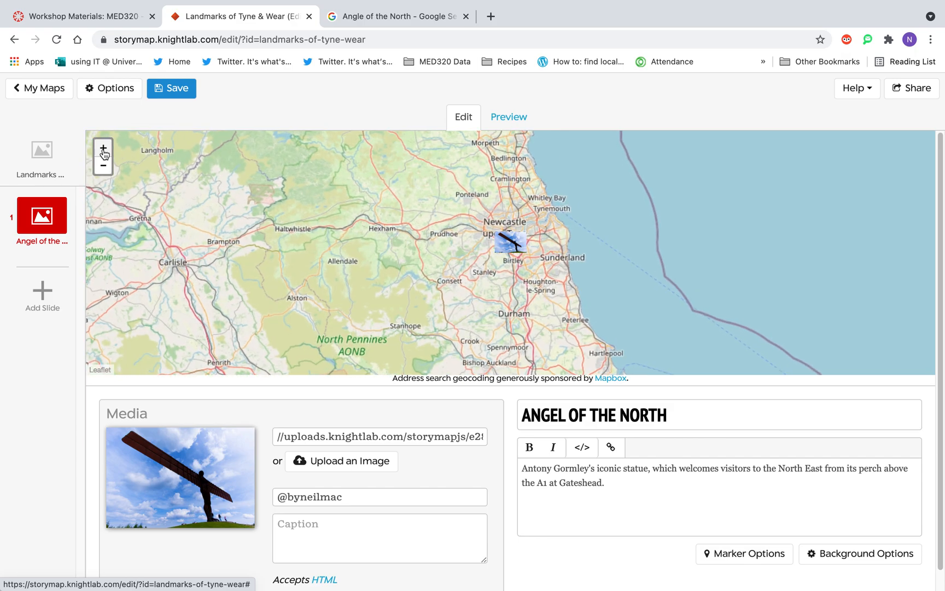
left_click(103, 149)
left_click(103, 149)
left_click(104, 149)
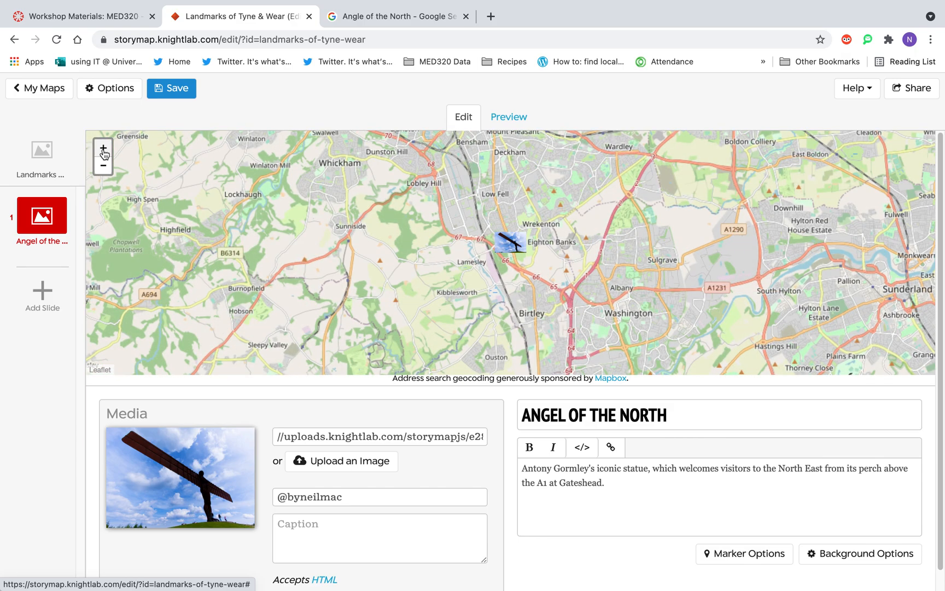
left_click(103, 149)
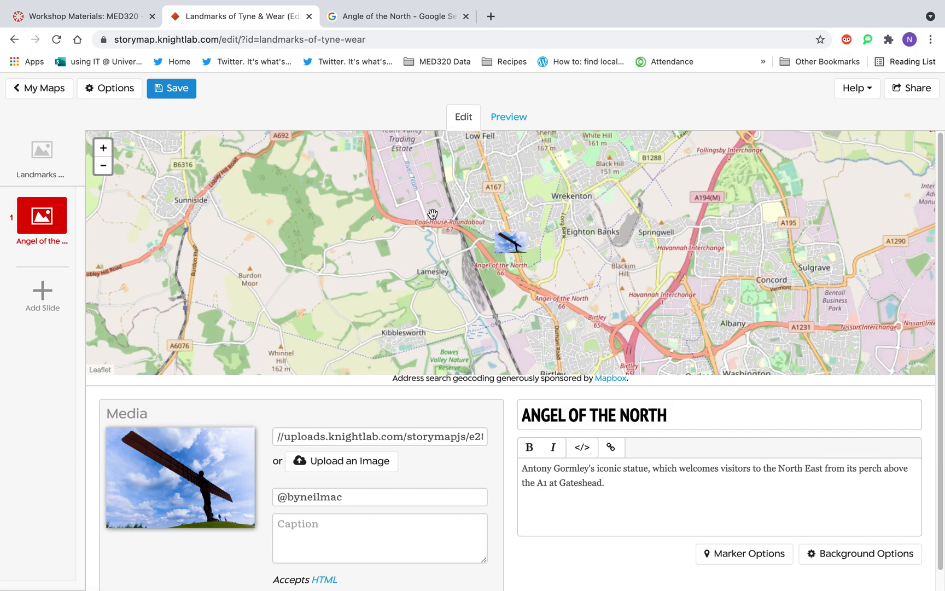
left_click_drag(424, 205, 447, 301)
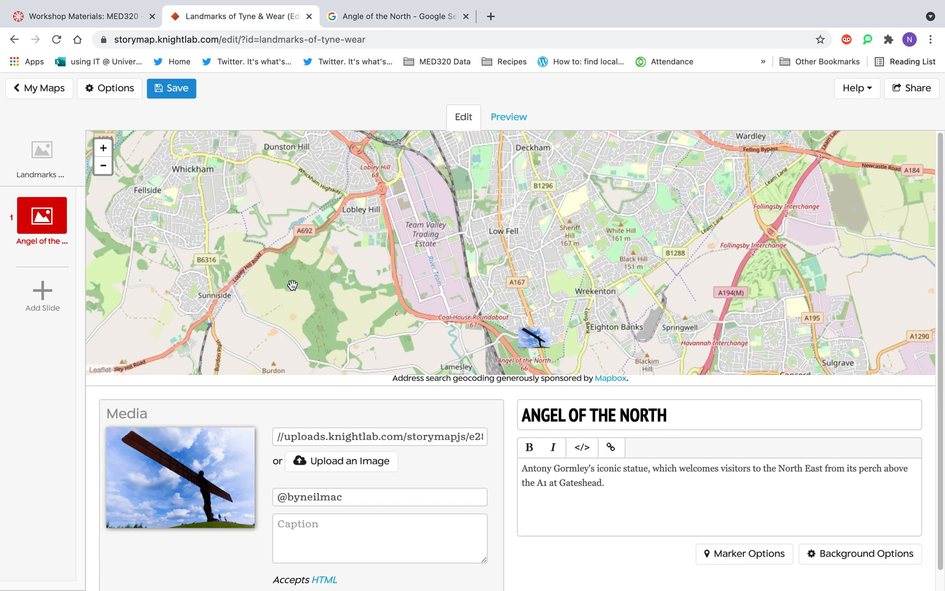
left_click_drag(402, 287, 394, 239)
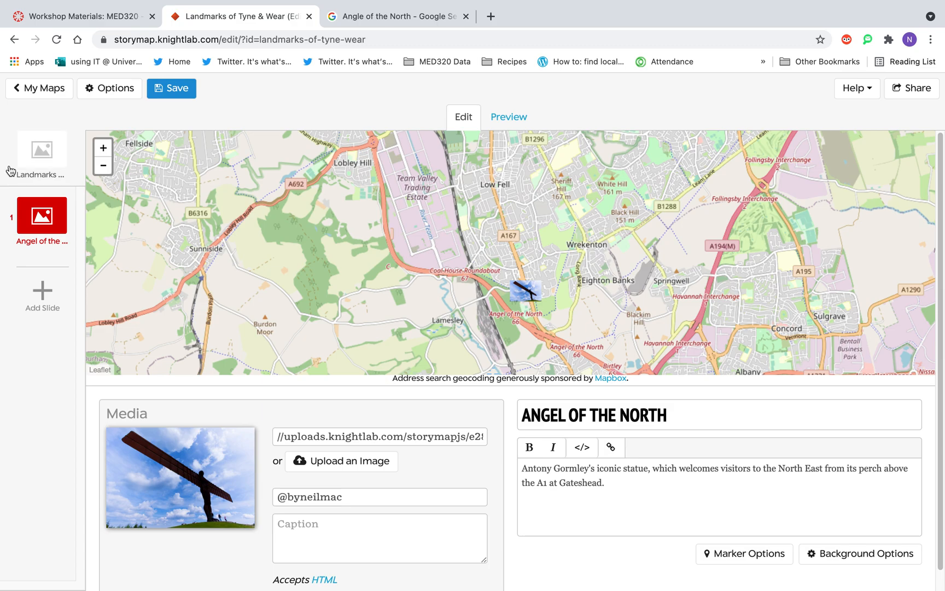
left_click(167, 88)
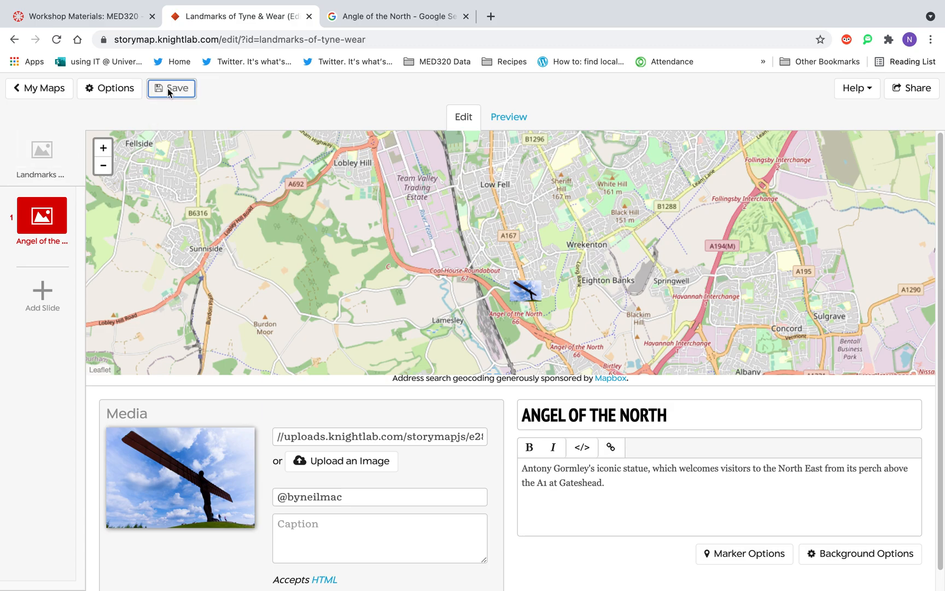
Add a second landmark slide with the headline "Chopwell Woods".
left_click(48, 301)
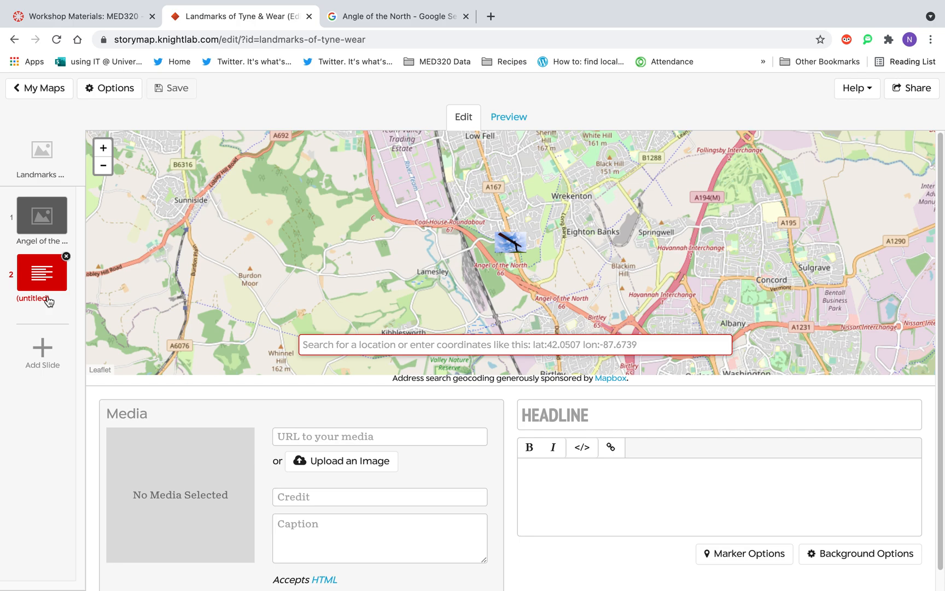
left_click(541, 418)
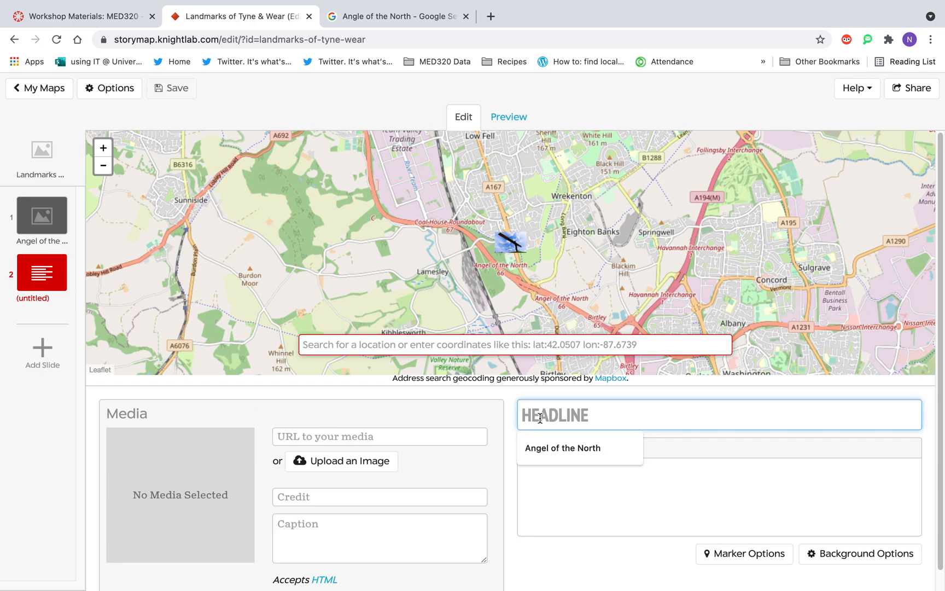
type("CHOPWELL W")
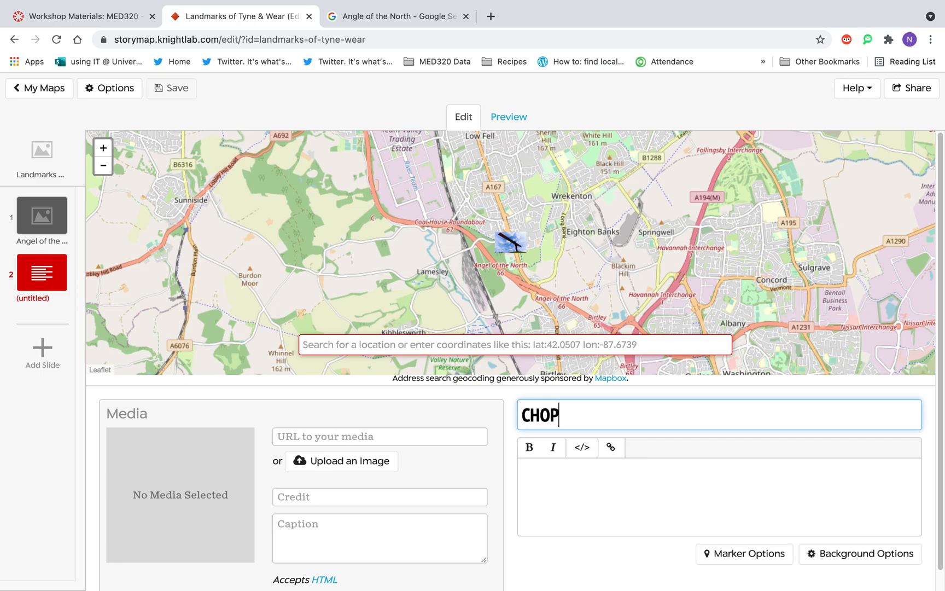
type("S")
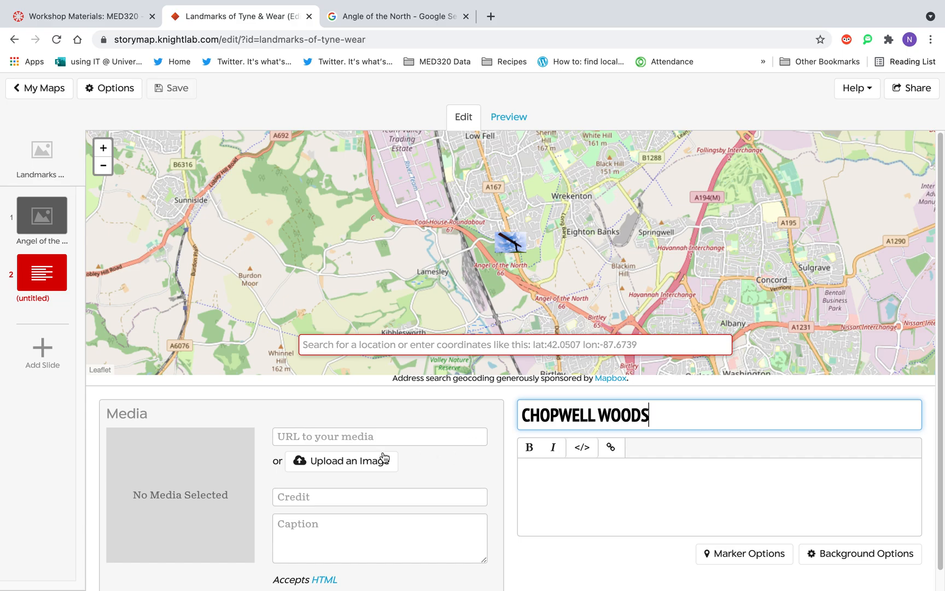
Upload Chopwell Woods.jpg as the media image of the Chopwell Woods slide.
left_click(364, 463)
left_click(348, 171)
left_click(346, 182)
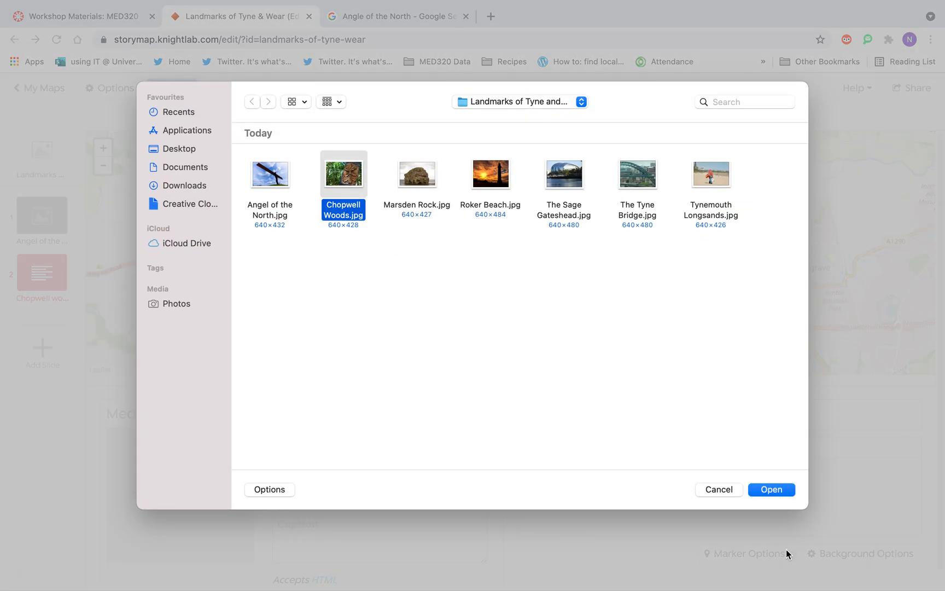
left_click(776, 491)
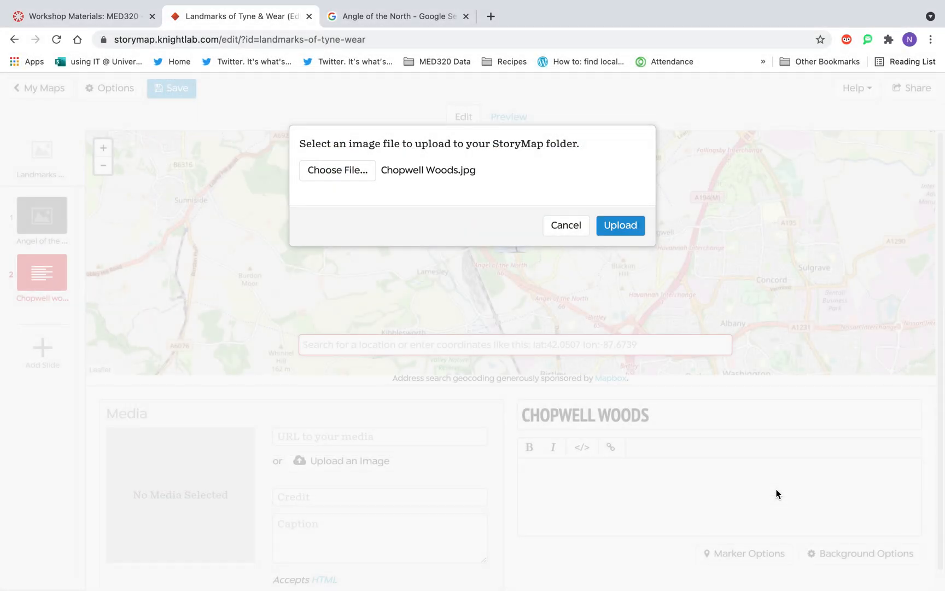
left_click(622, 224)
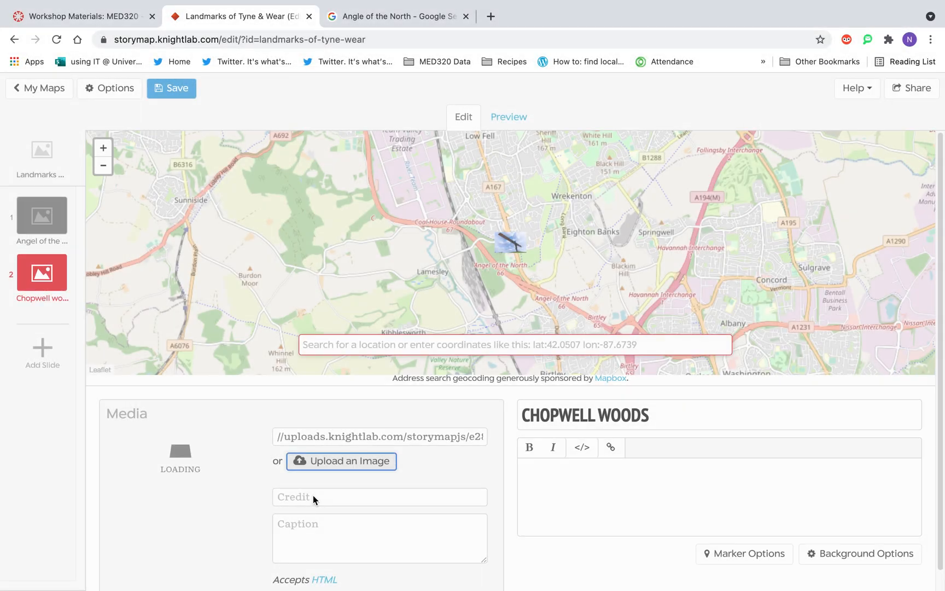
Fill in the image credit with the photographer's handle and enter random placeholder text as the Chopwell Woods description.
left_click(313, 496)
left_click(322, 524)
left_click(577, 486)
type("wkbfkjwbdckjbwdc")
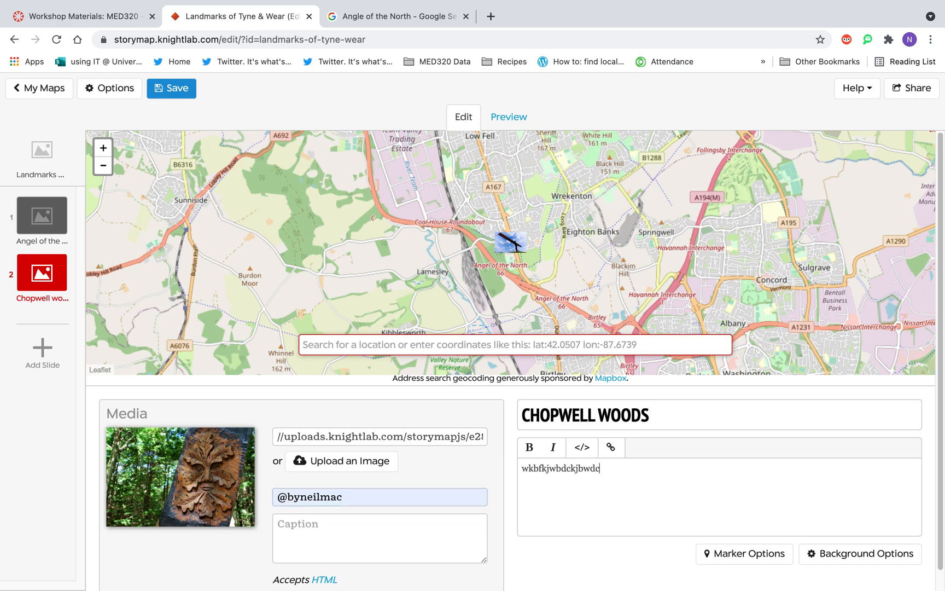
type(" wdbckwebwbekj wjebdwbefbwef ")
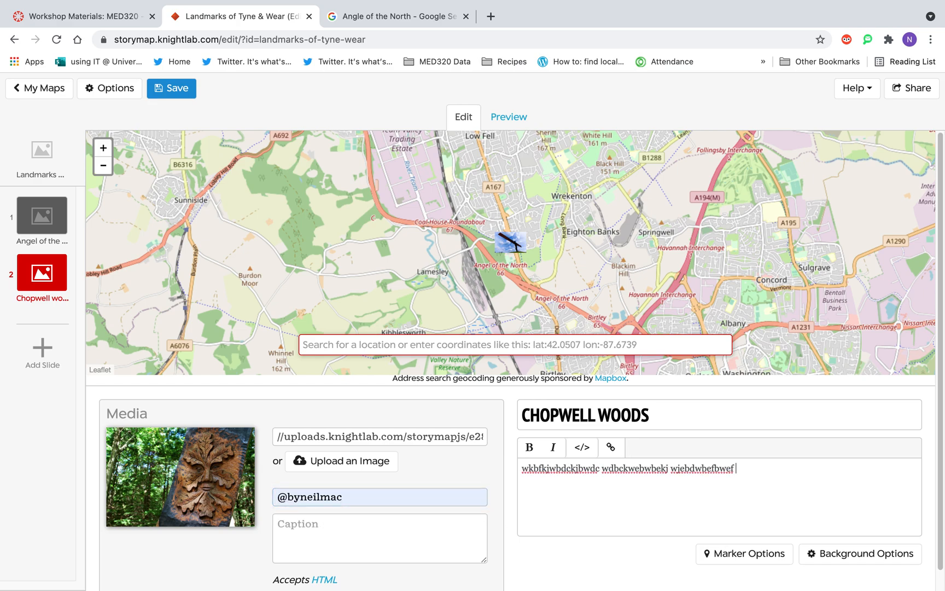
type("webfwbefbsjdfbesf jwkebfwbejfkbejkf")
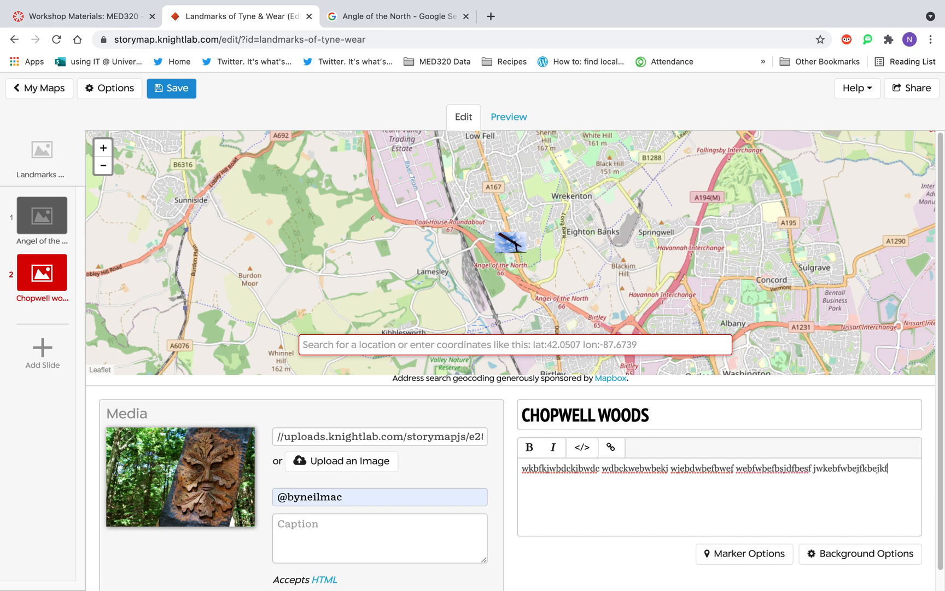
Use the Chopwell Woods image as the custom map marker for this slide and save the StoryMap.
left_click(744, 559)
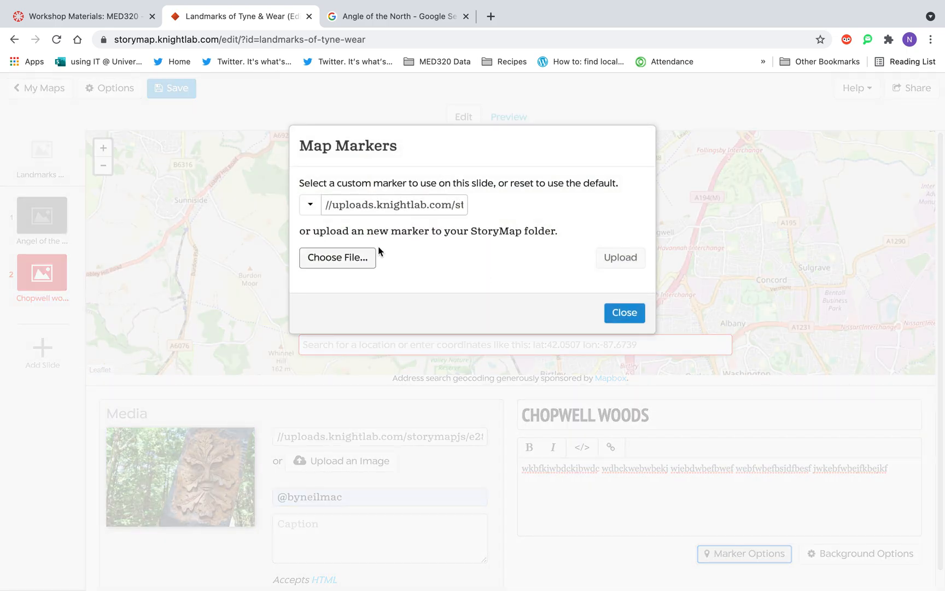
left_click(310, 205)
left_click(361, 268)
left_click(624, 312)
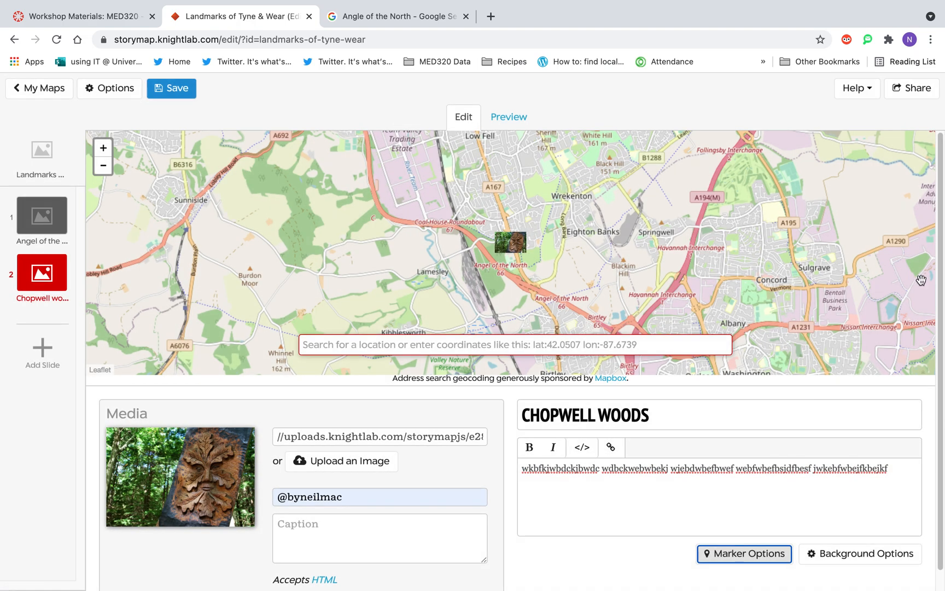
scroll(376, 254, "down", 1)
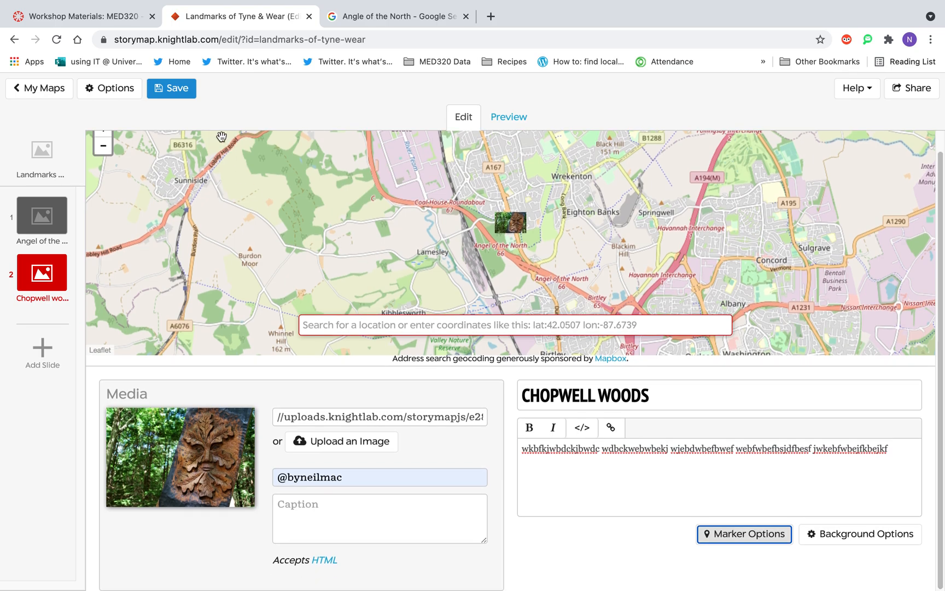
left_click(175, 90)
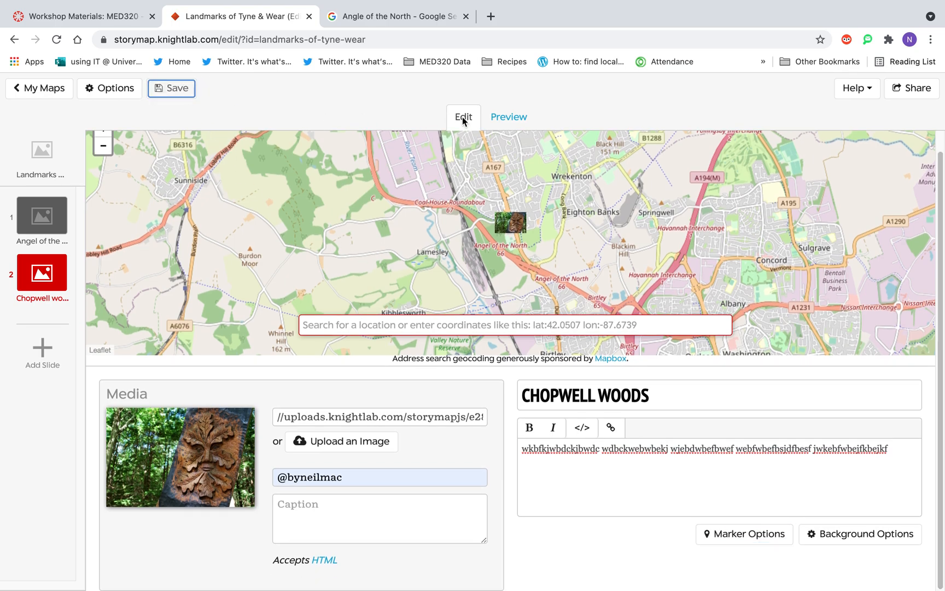
Preview the Chopwell Woods slide and go back to the Angel of the North slide in the preview.
left_click(505, 119)
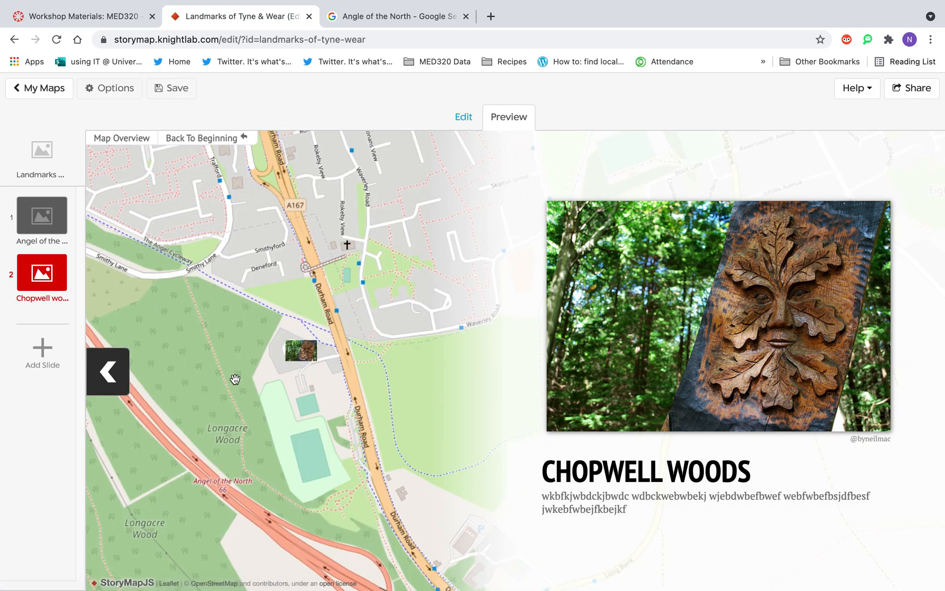
left_click(120, 378)
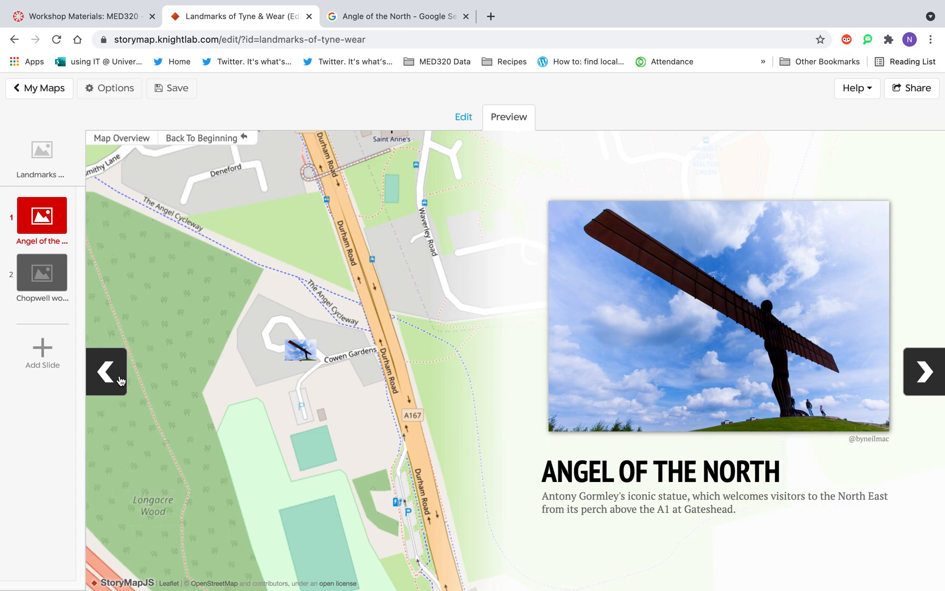
Go back to the title slide in the preview and return to editing the StoryMap.
left_click(121, 381)
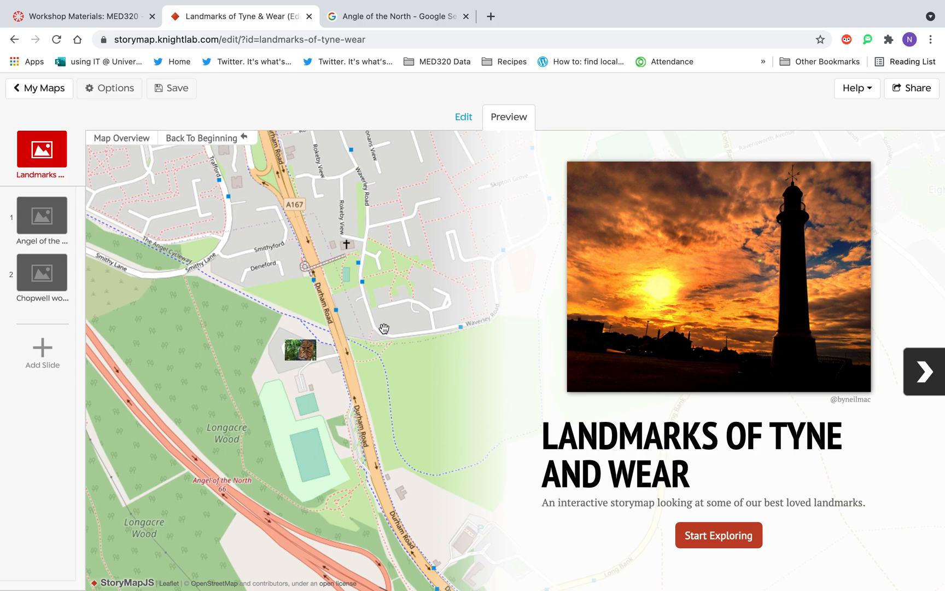
left_click(463, 116)
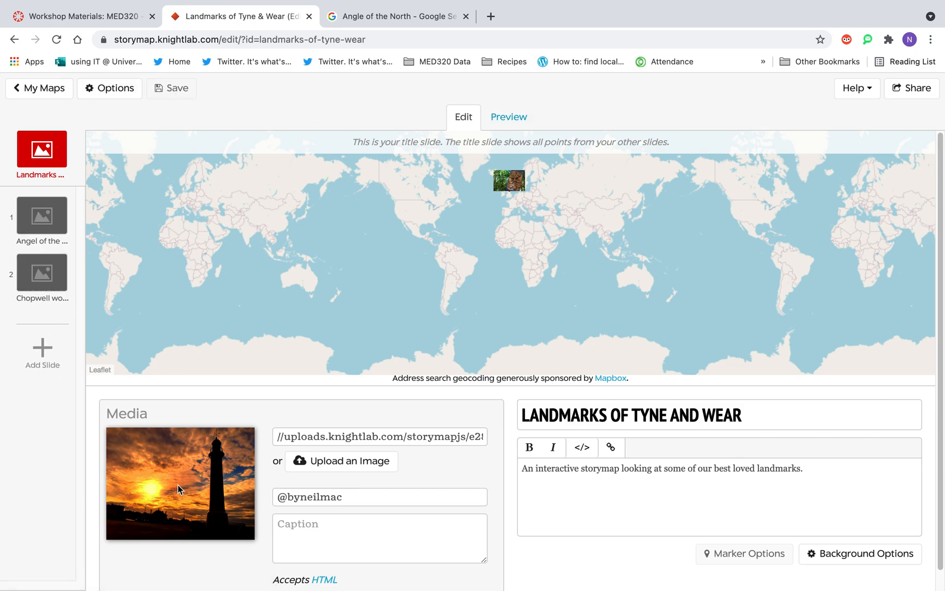
Review the StoryMap's sharing options, select the whole iframe embed code, and close the sharing dialog.
left_click(915, 91)
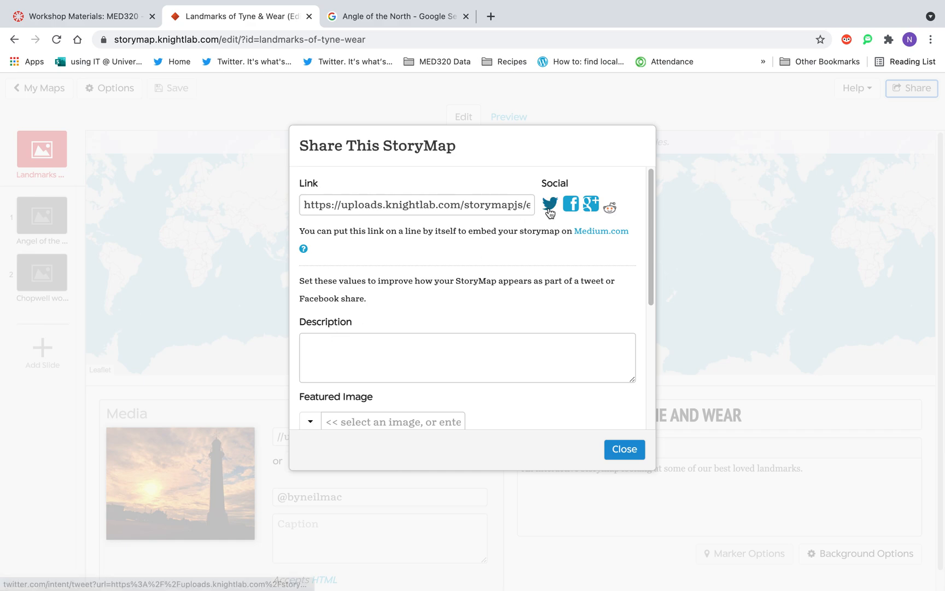
left_click(310, 343)
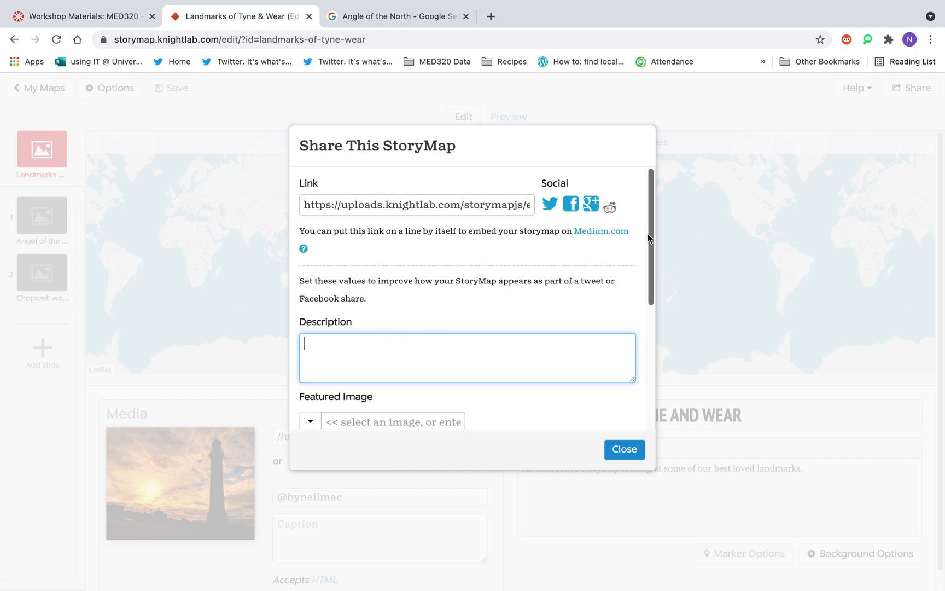
left_click_drag(648, 234, 662, 360)
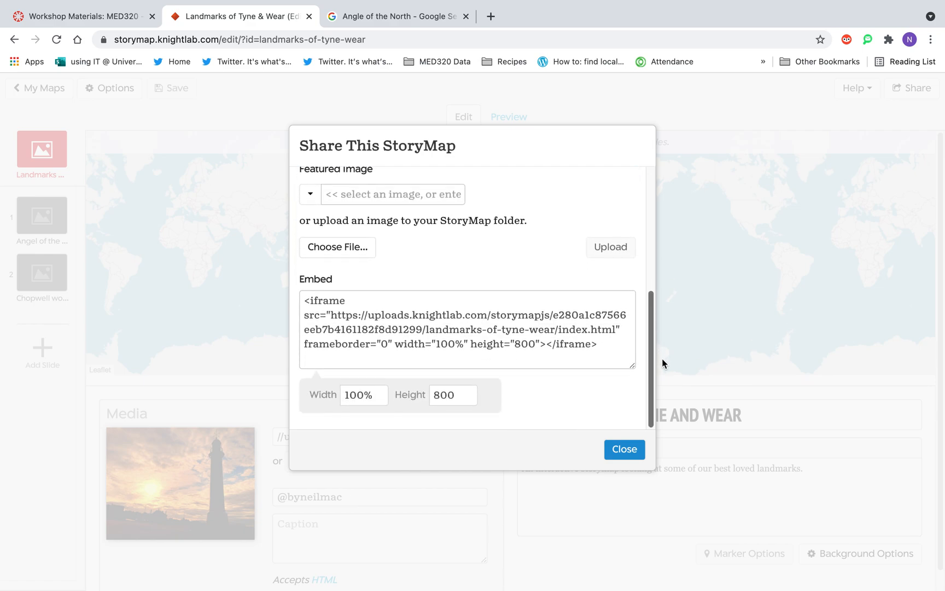
left_click(608, 345)
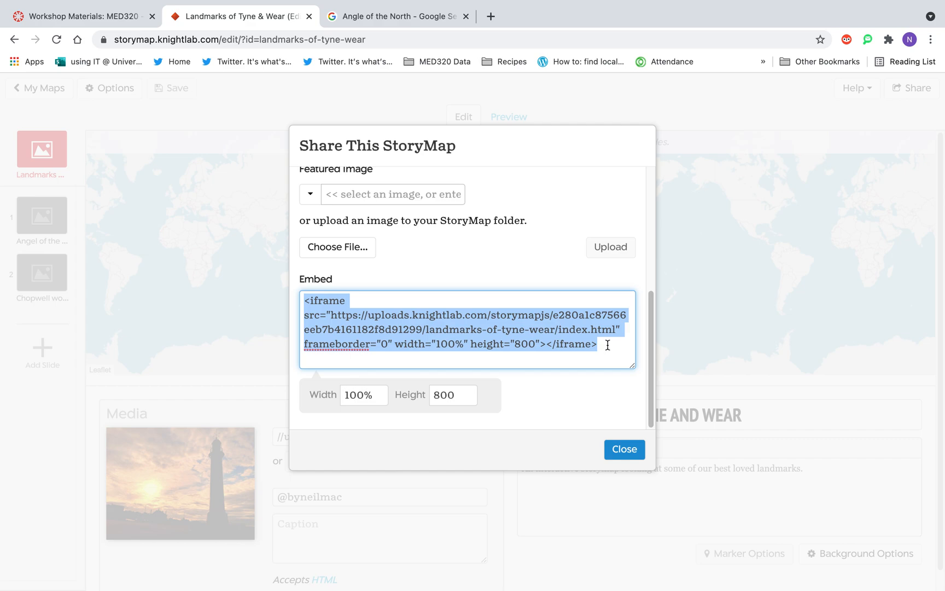
left_click(625, 449)
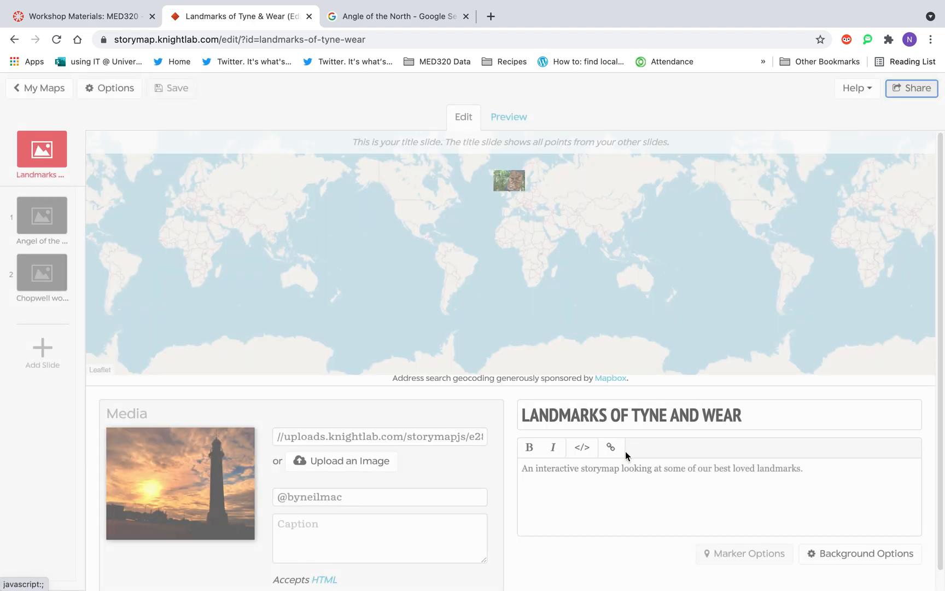